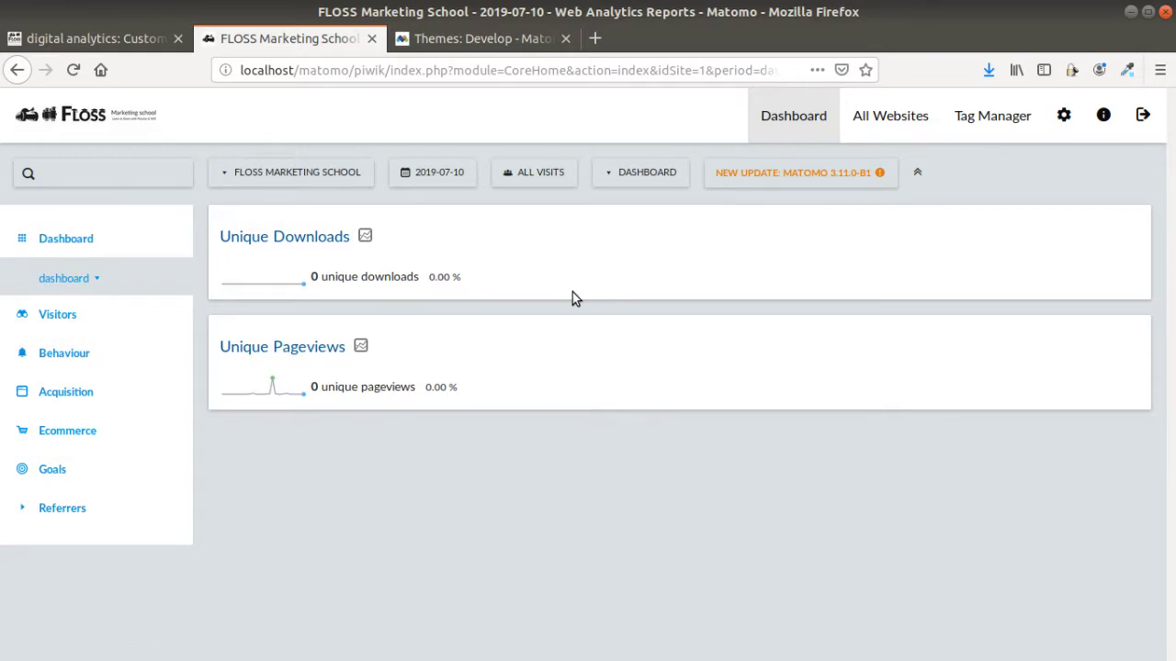
Open the measurables management page in the Matomo administration.
mouse_move(590, 261)
left_click(1063, 117)
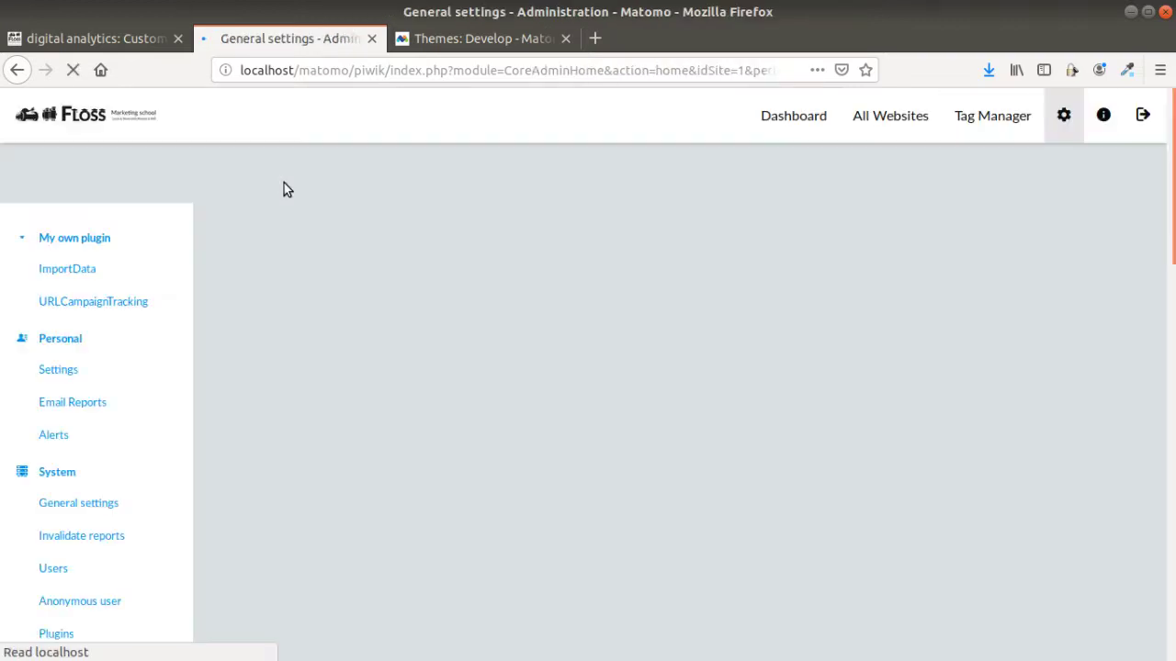
scroll(135, 438, "down", 5)
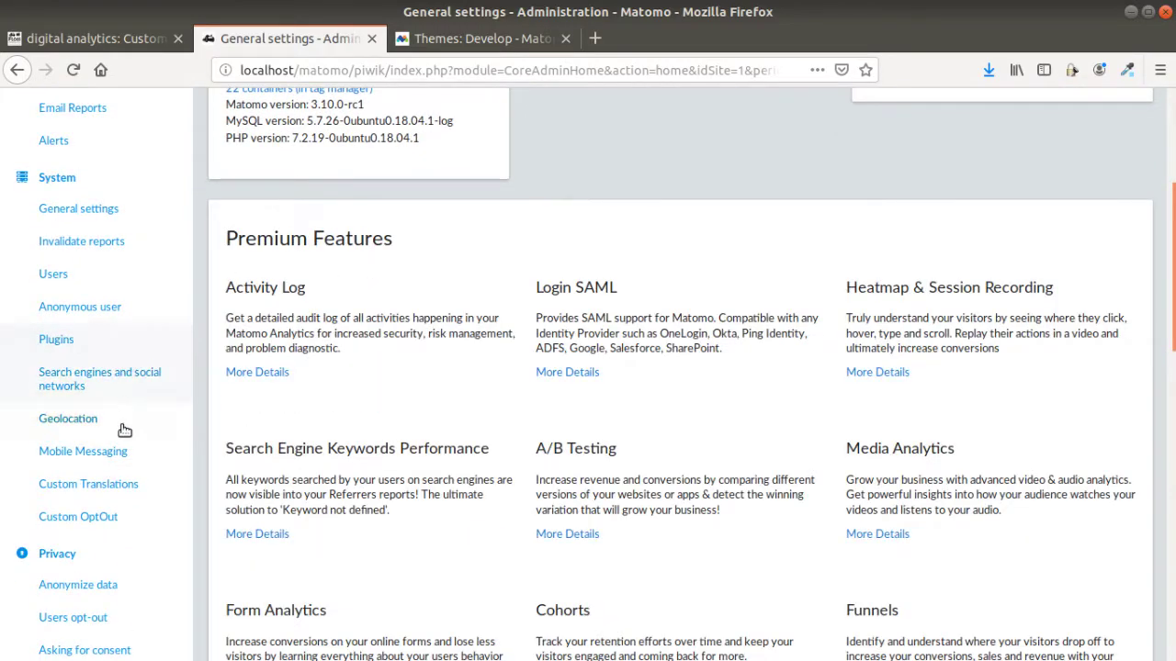
scroll(123, 430, "down", 4)
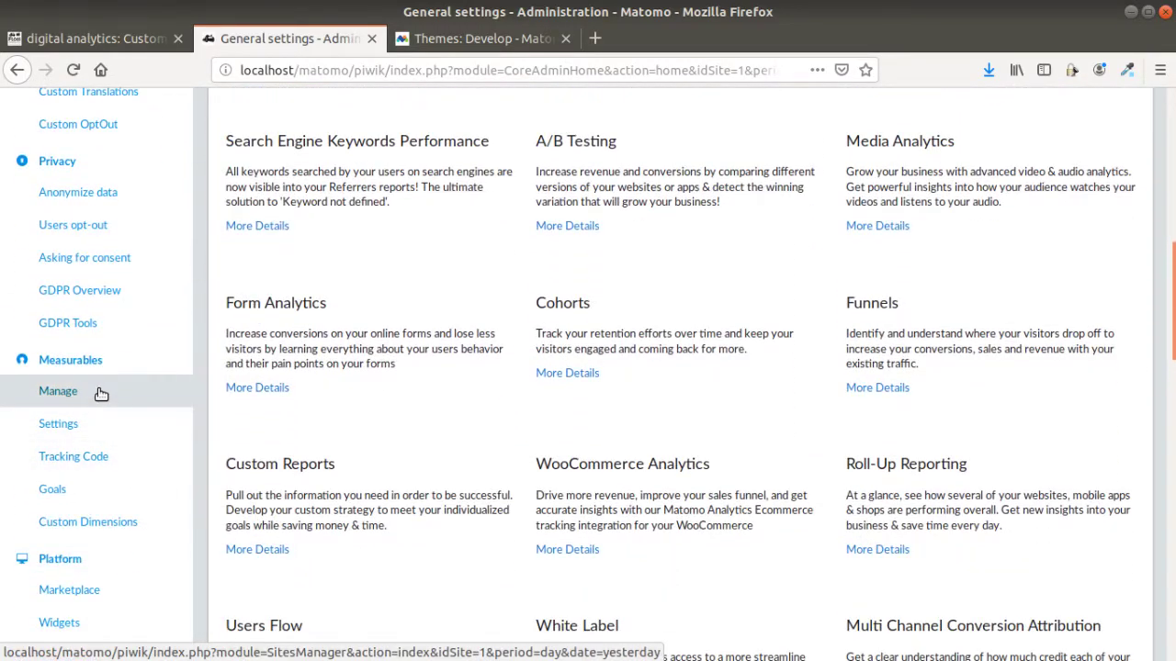
left_click(96, 390)
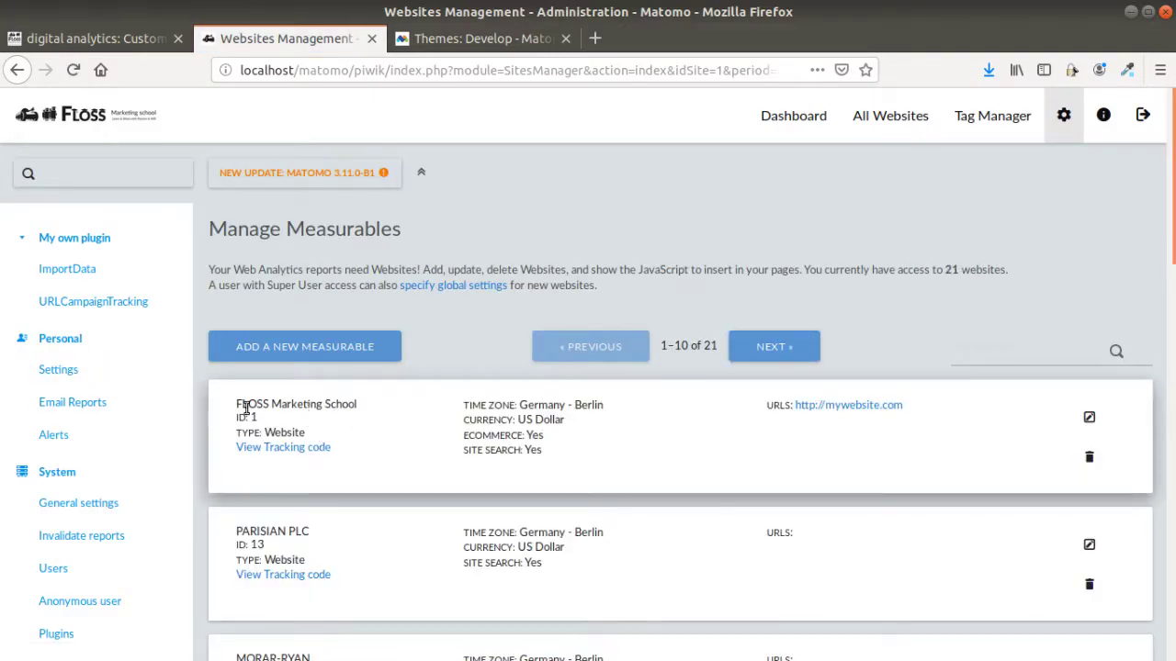
Open the FLOSS Marketing School website entry for editing and highlight its name.
left_click_drag(236, 404, 362, 405)
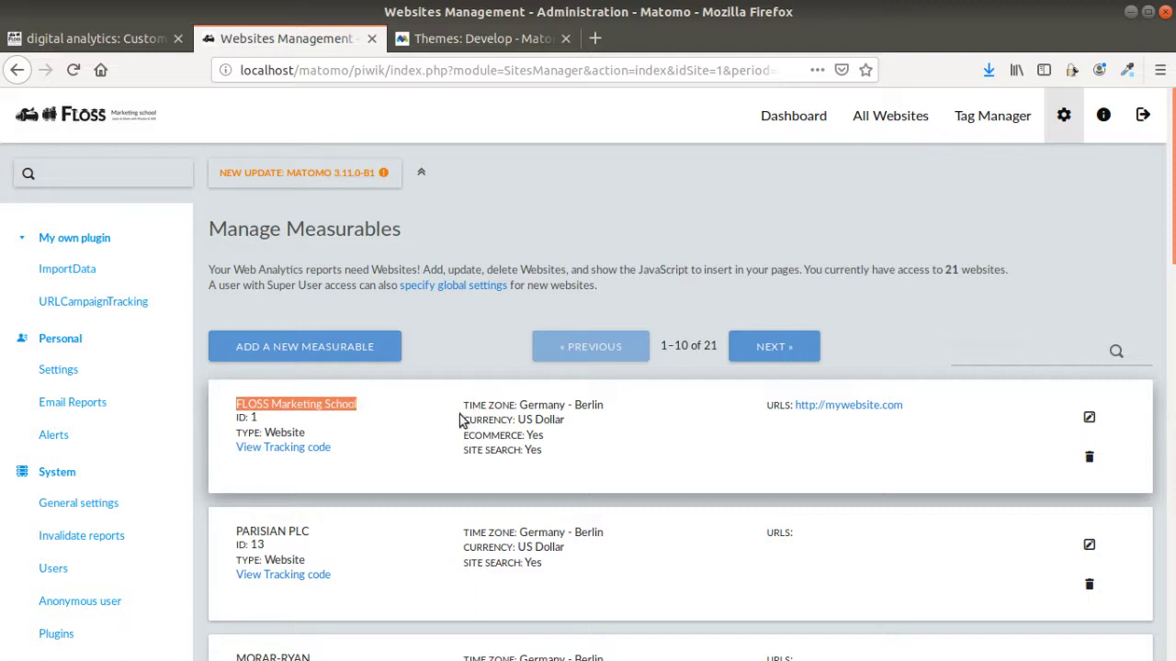
left_click(1089, 417)
left_click_drag(386, 450, 245, 448)
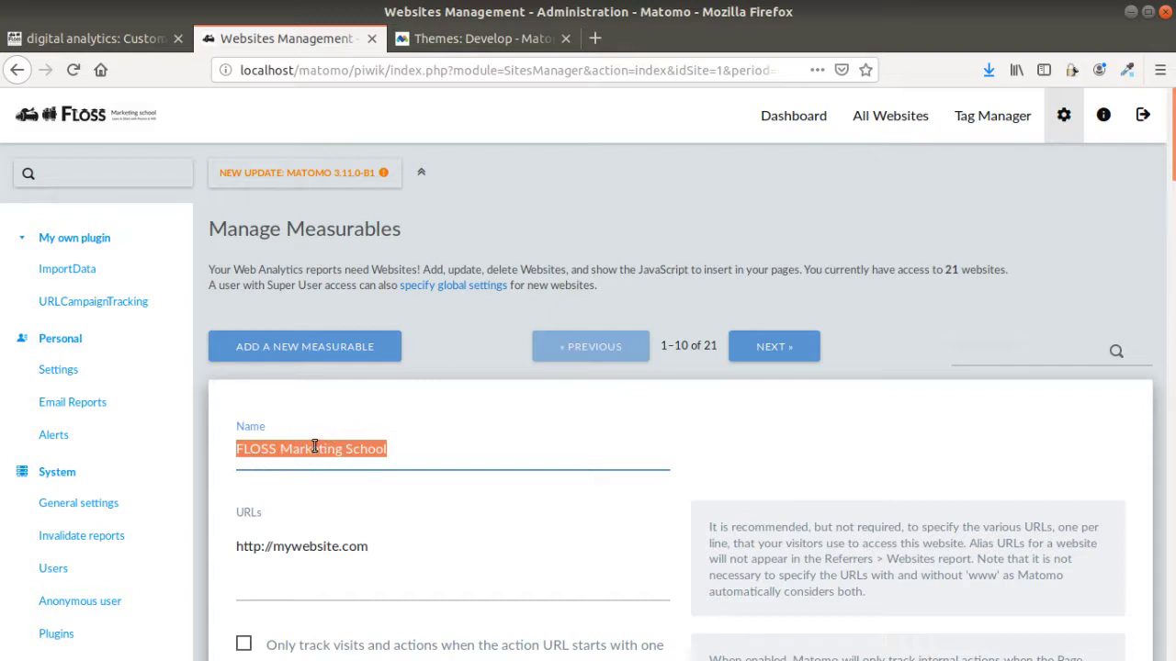
left_click_drag(401, 461, 224, 445)
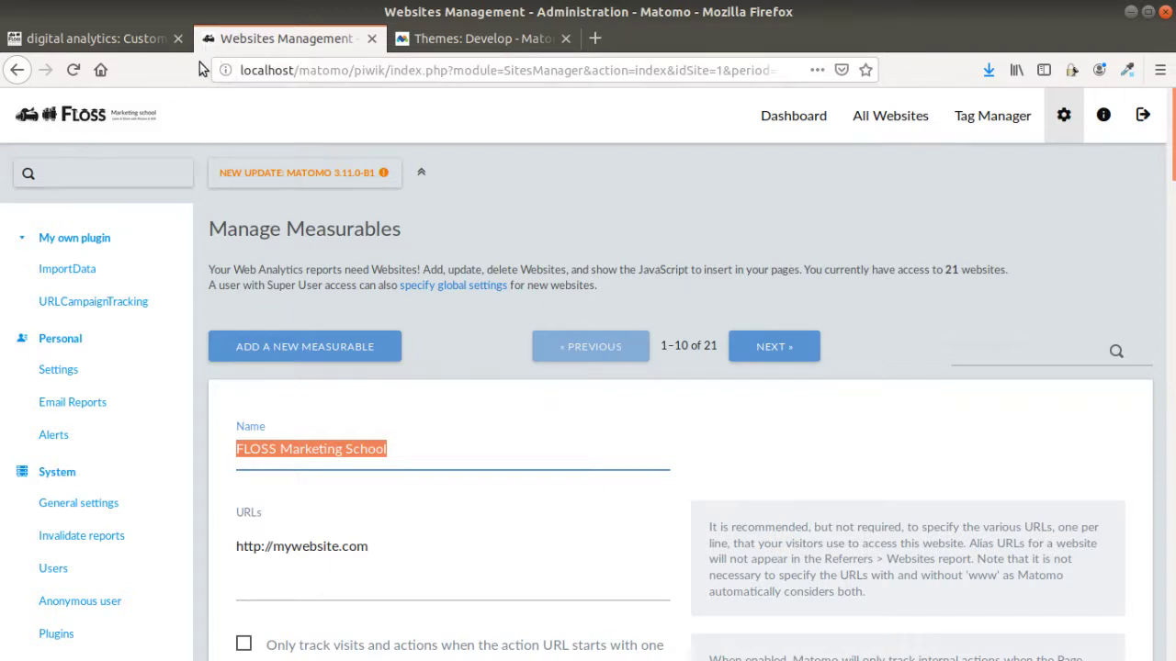
Open the general settings and examine the custom logo and favicon upload options in the branding section.
left_click(85, 507)
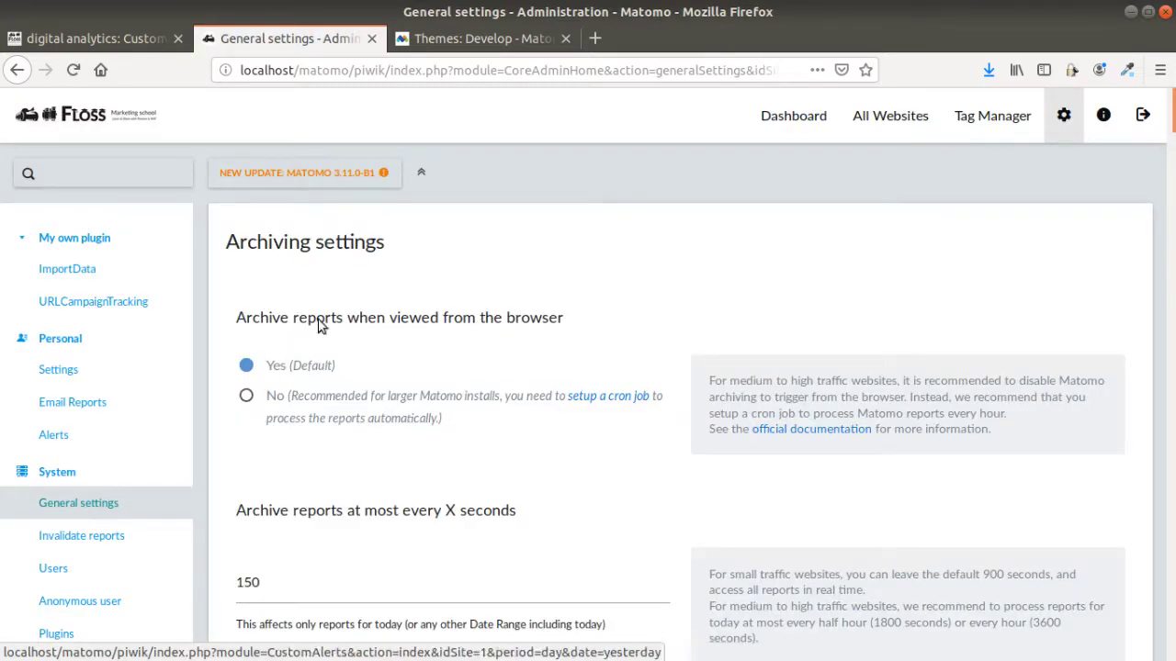
left_click_drag(350, 74, 233, 72)
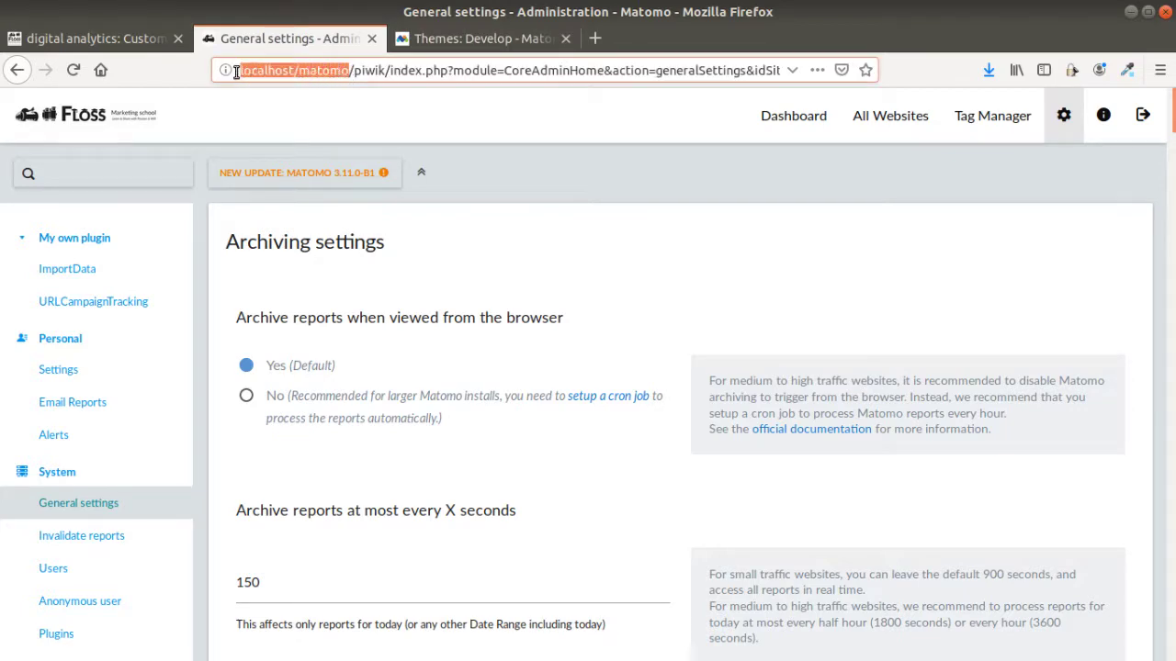
scroll(451, 475, "down", 10)
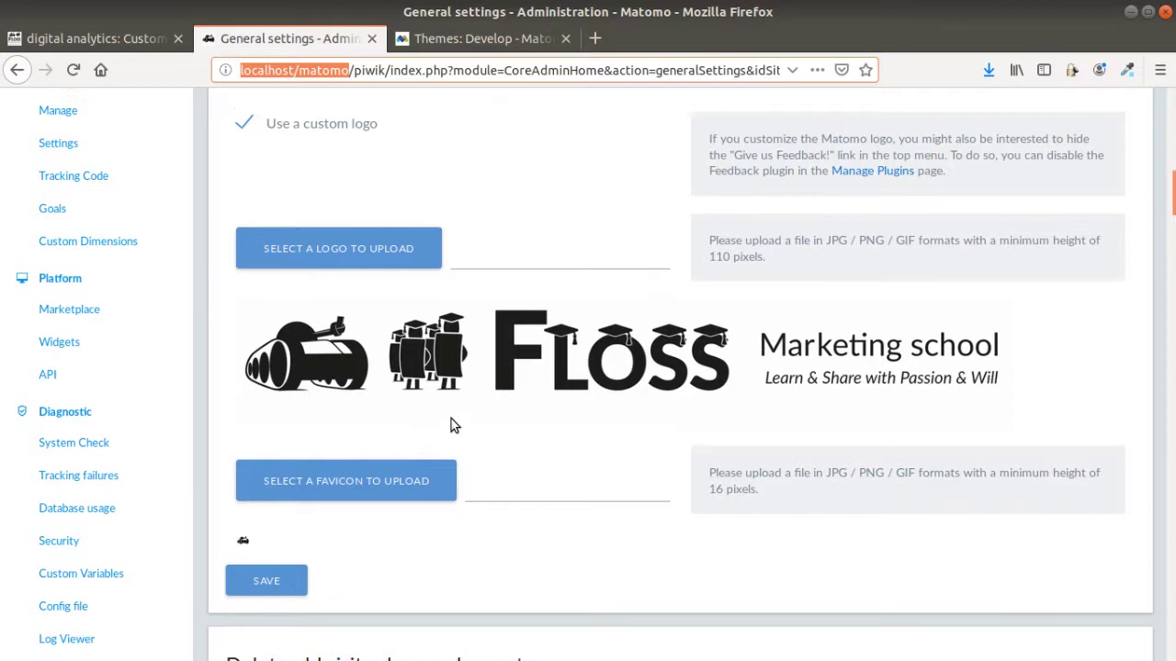
scroll(451, 422, "up", 3)
scroll(415, 430, "down", 3)
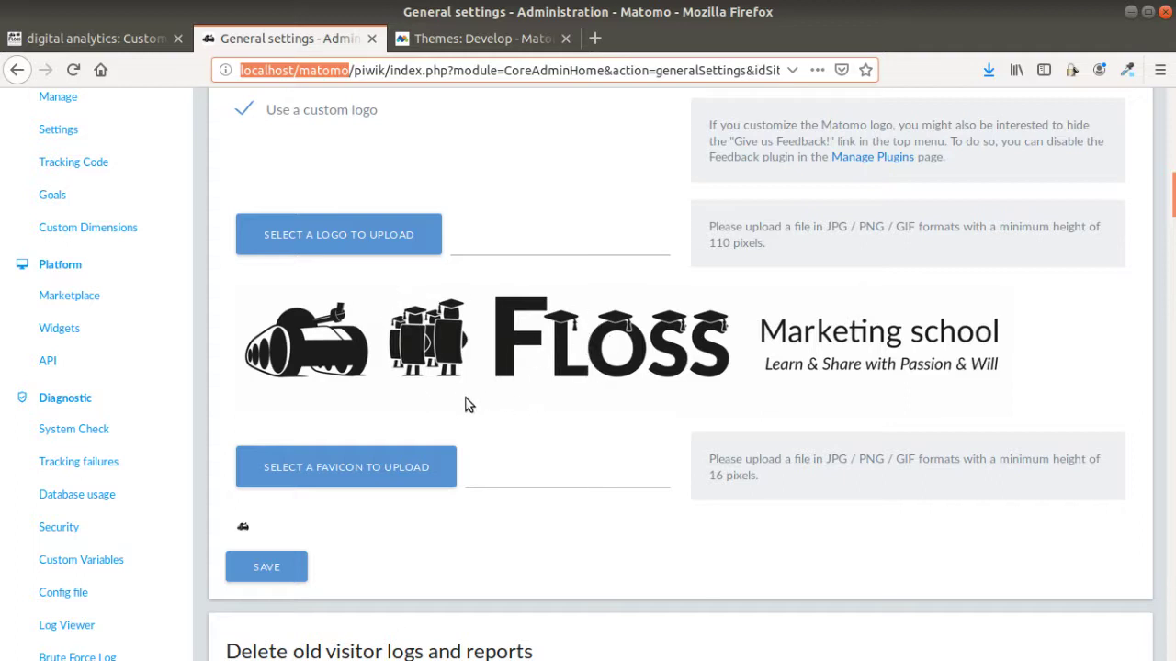
scroll(465, 404, "down", 1)
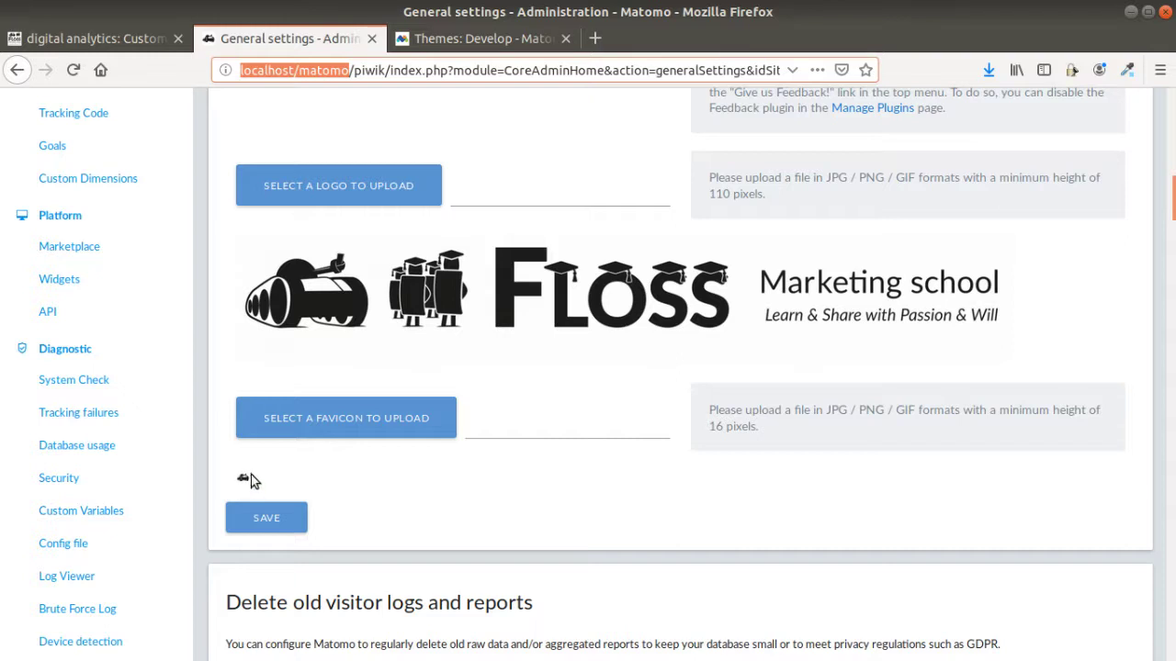
scroll(248, 487, "up", 1)
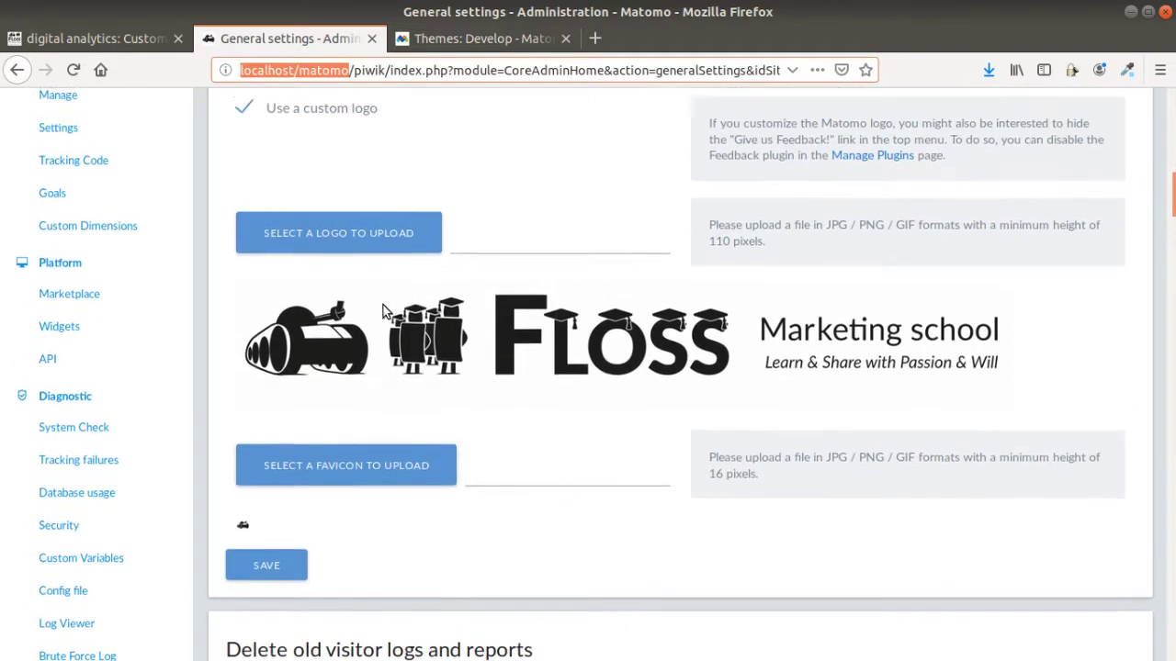
scroll(392, 456, "up", 2)
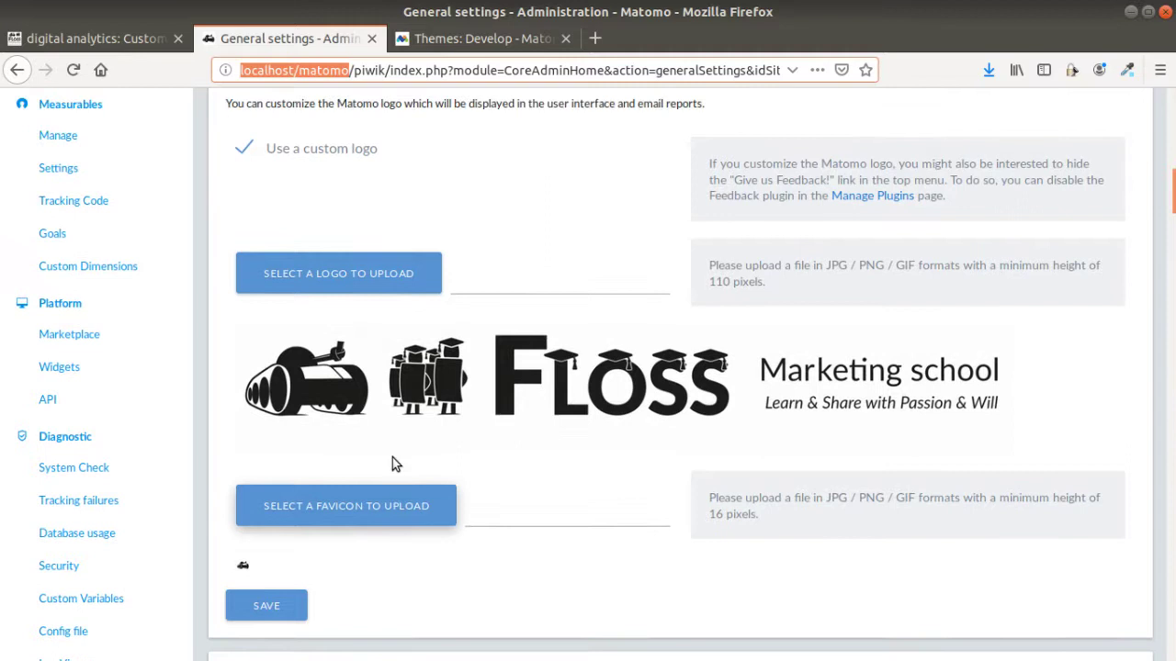
scroll(354, 512, "down", 3)
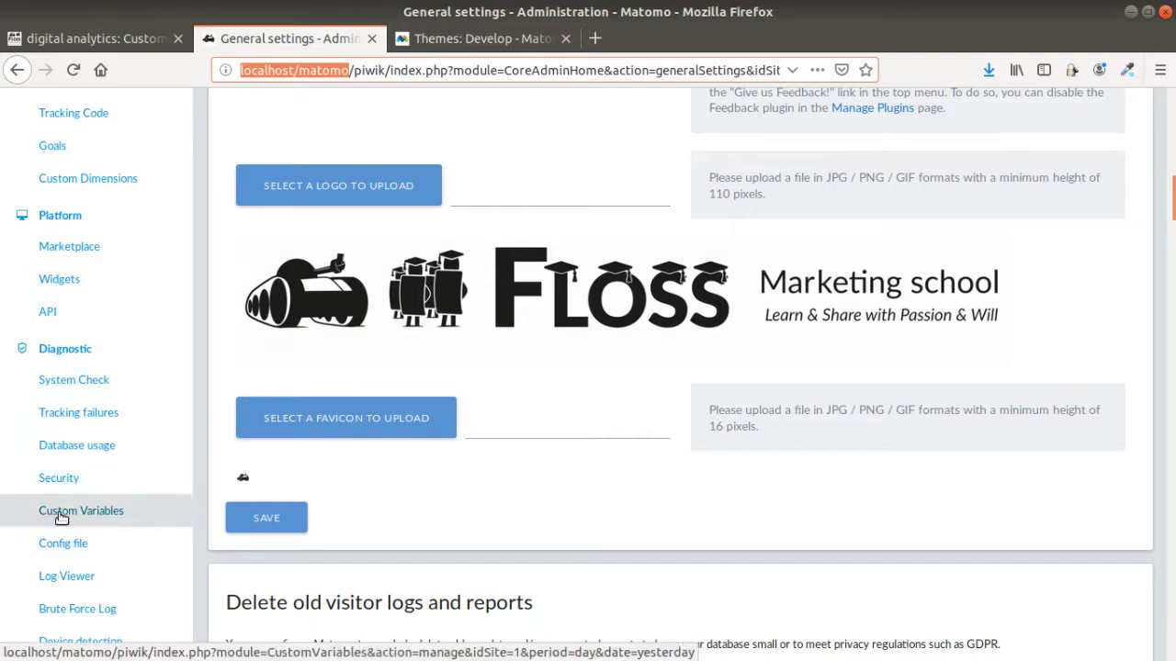
Switch to GIMP and look through the open FLOSS Marketing School logo images.
key("alt+Tab")
key("alt+Tab")
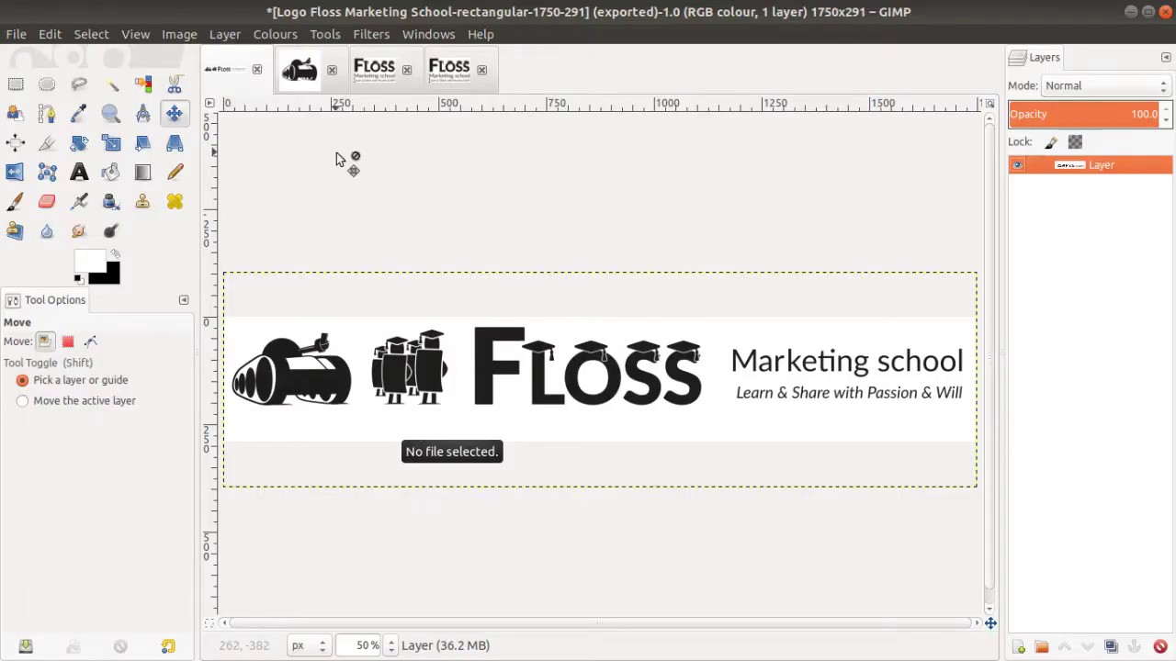
left_click(303, 78)
left_click(375, 84)
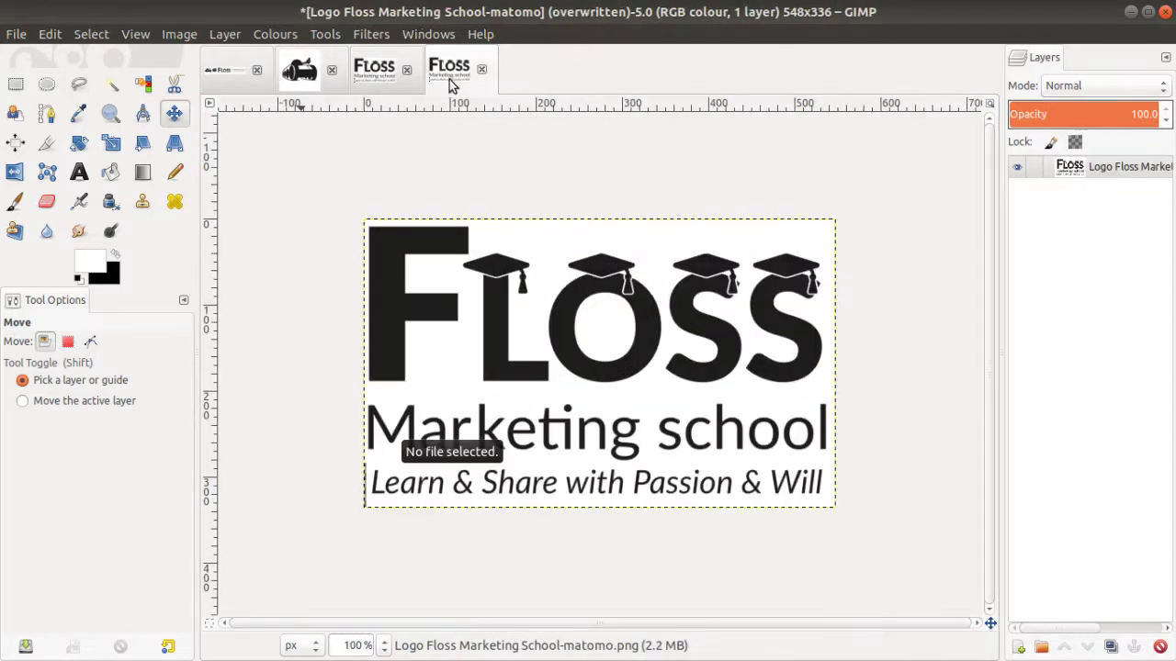
left_click(446, 82)
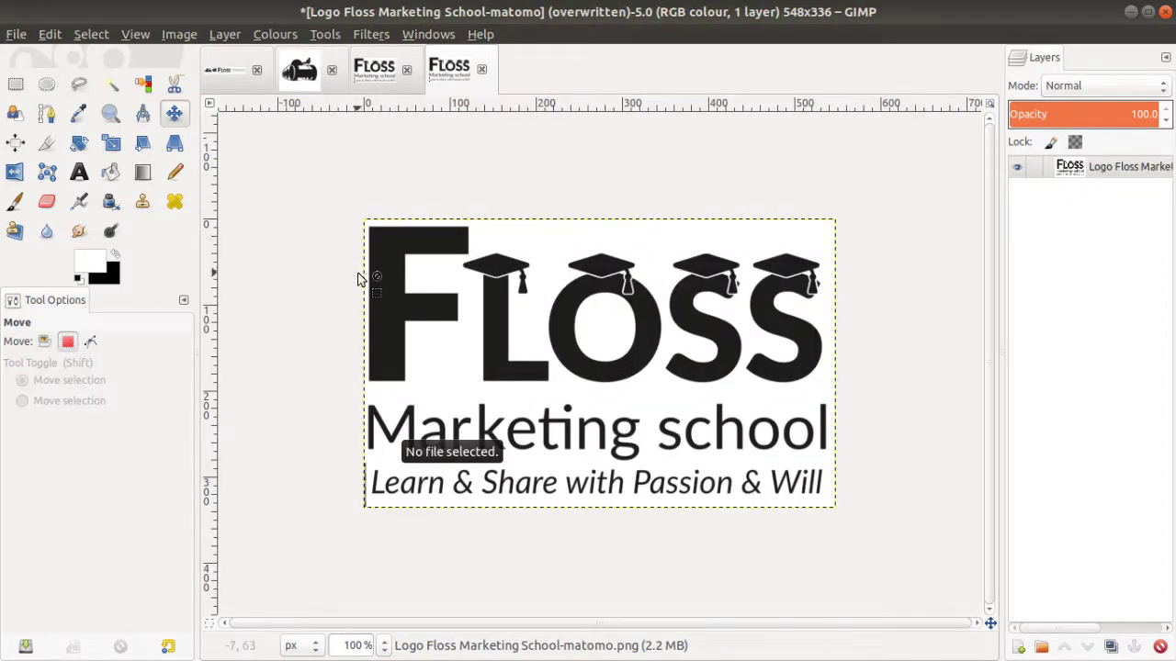
Switch back to Firefox and return to the beginning of Matomo's general settings page.
key("alt+Tab")
key("alt+Tab")
key("alt+Tab")
key("alt+Tab")
key("alt+Tab")
key("alt+Tab")
key("alt+Tab")
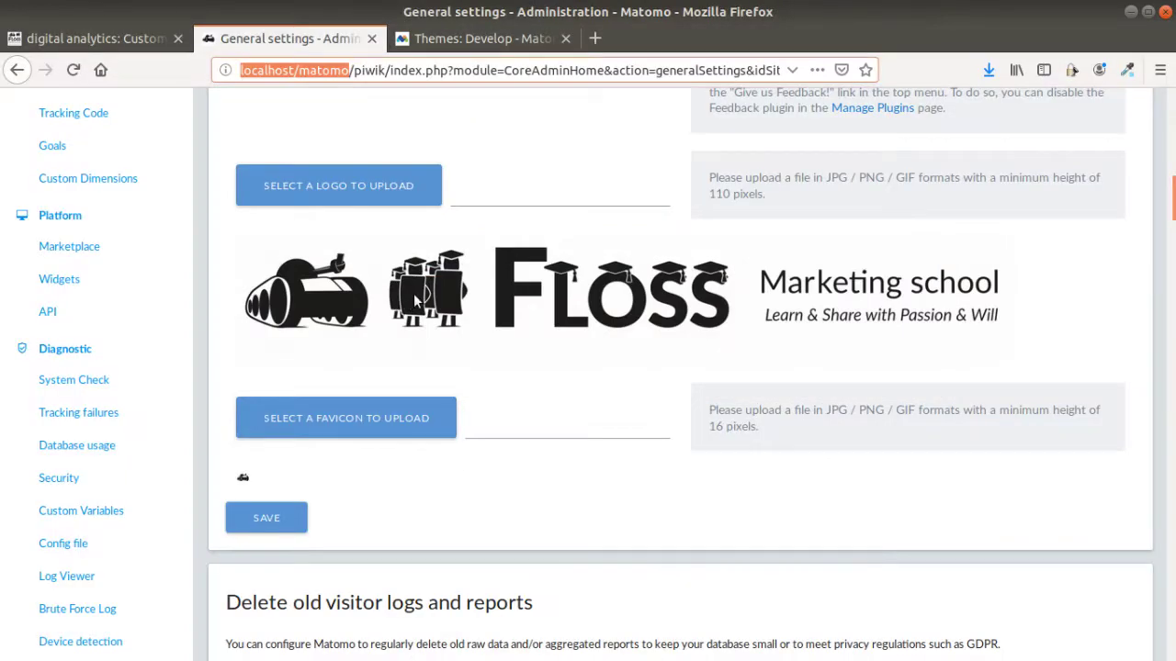
scroll(422, 354, "up", 4)
scroll(441, 339, "up", 8)
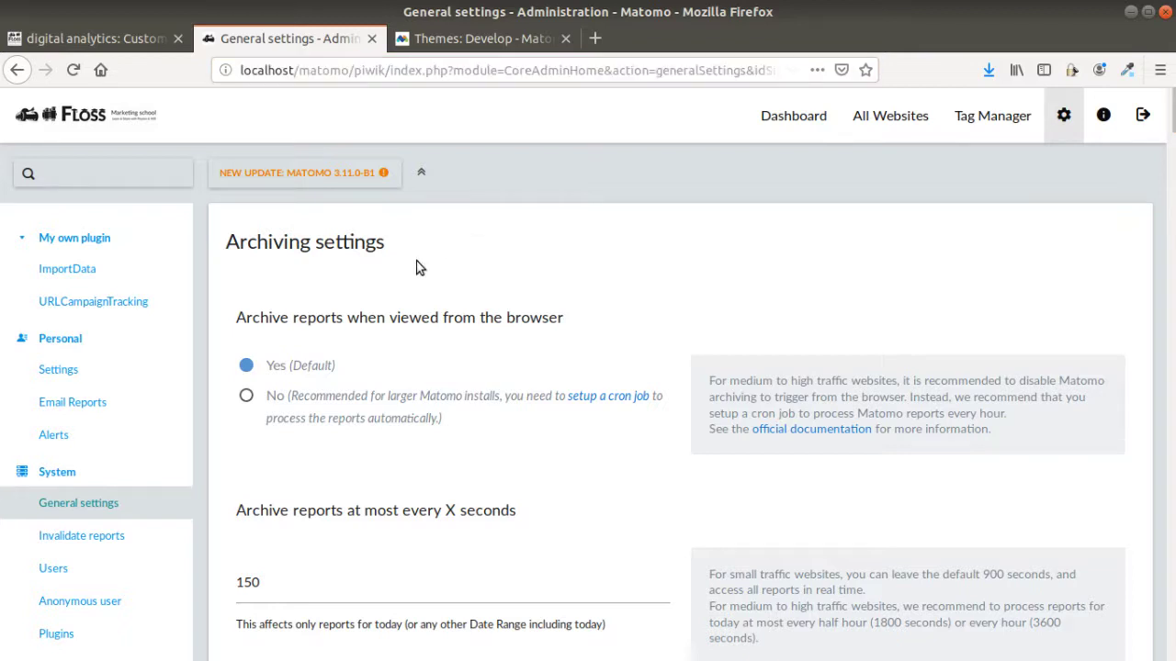
Switch to the terminal and move up from the FlossSchool stylesheets folder to the /var/www/html/matomo/piwik directory.
key("alt+Tab")
key("alt+Tab")
key("alt+Tab")
key("alt+Tab")
key("alt+Tab")
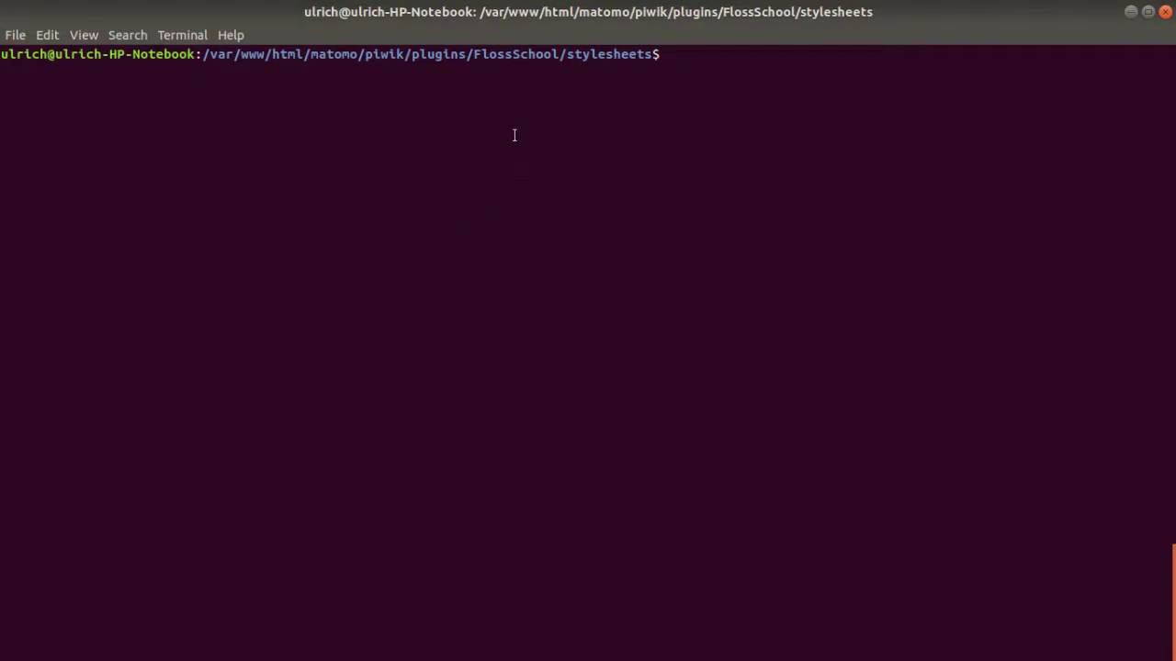
type("cd ../..")
key("Return")
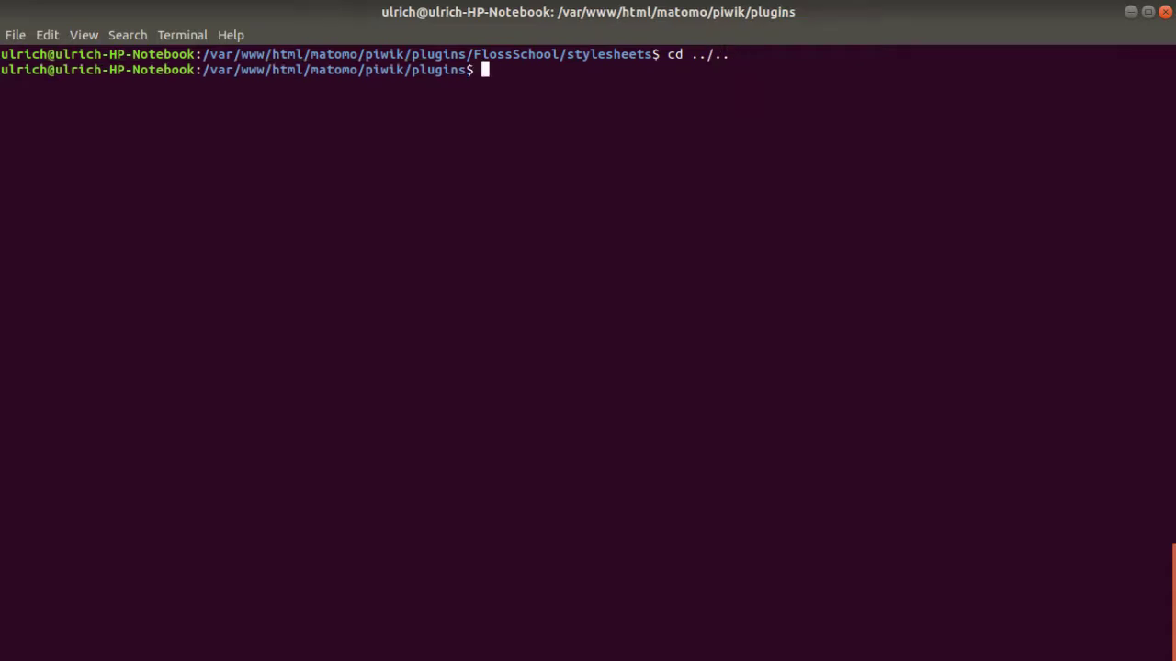
type("cd ..")
key("Return")
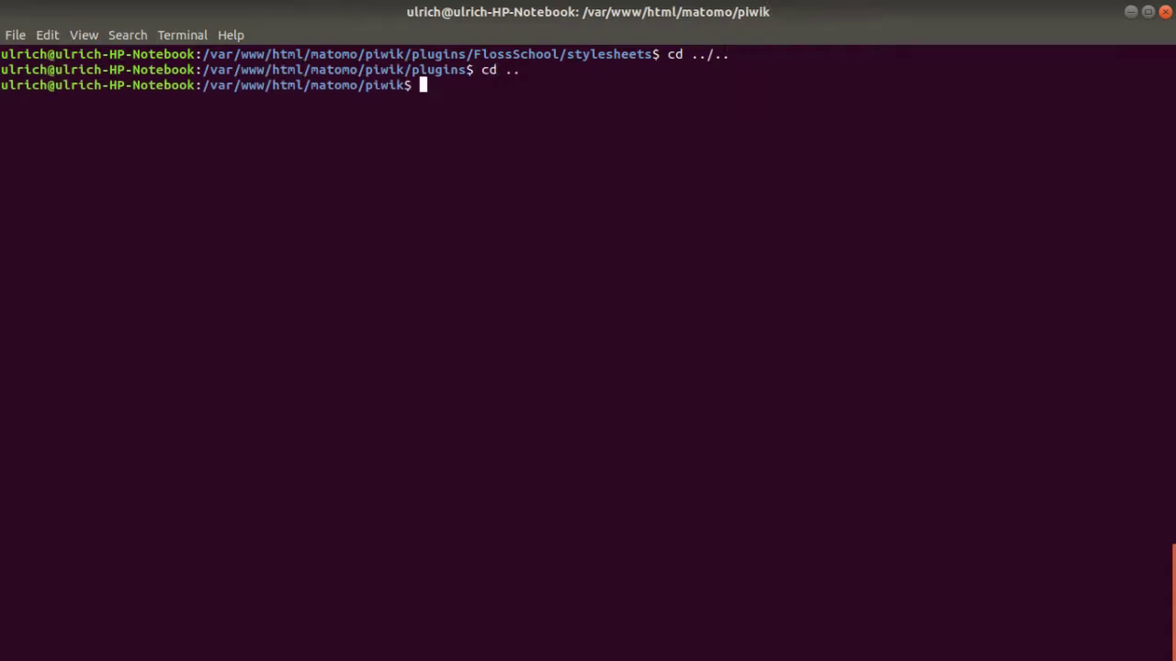
List the contents of the piwik directory and highlight the console file.
type("ls")
key("Return")
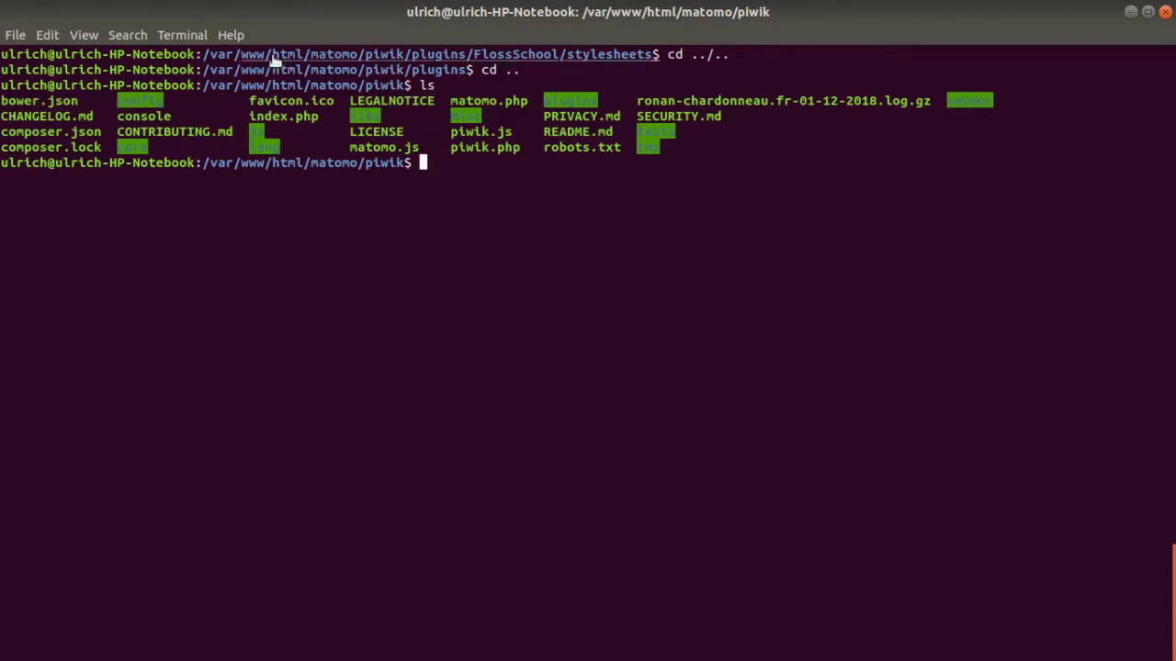
left_click_drag(174, 116, 118, 116)
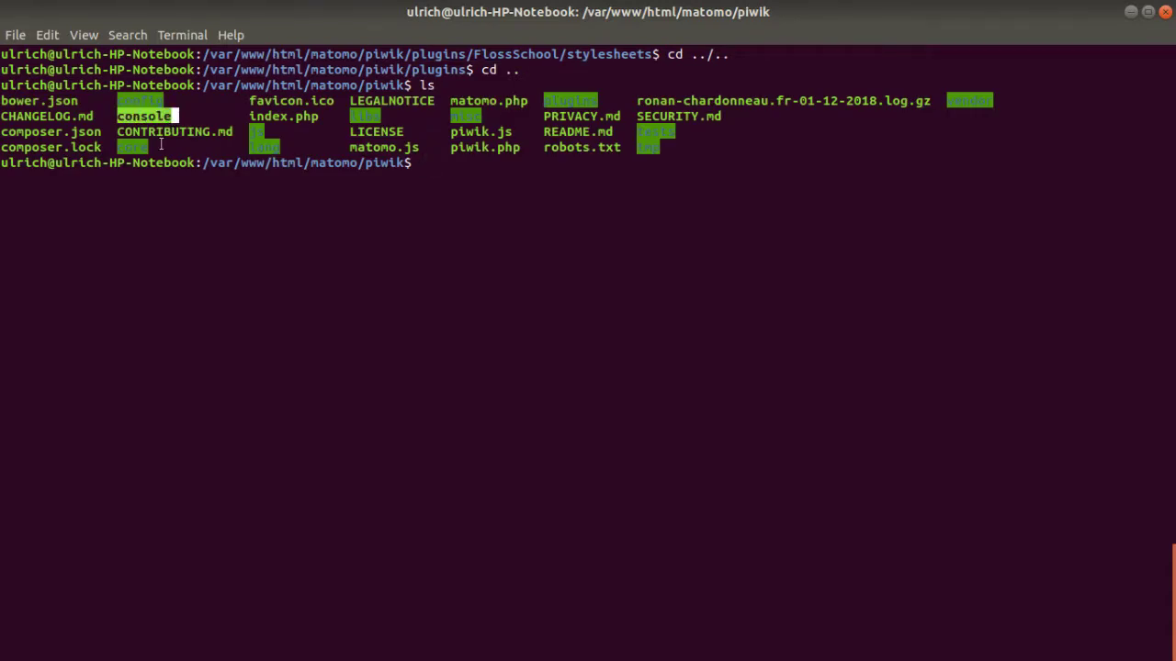
Recall the earlier command ./console generate:theme and run it in the piwik directory.
key("Up")
key("Up")
key("Up")
key("Up")
key("Up")
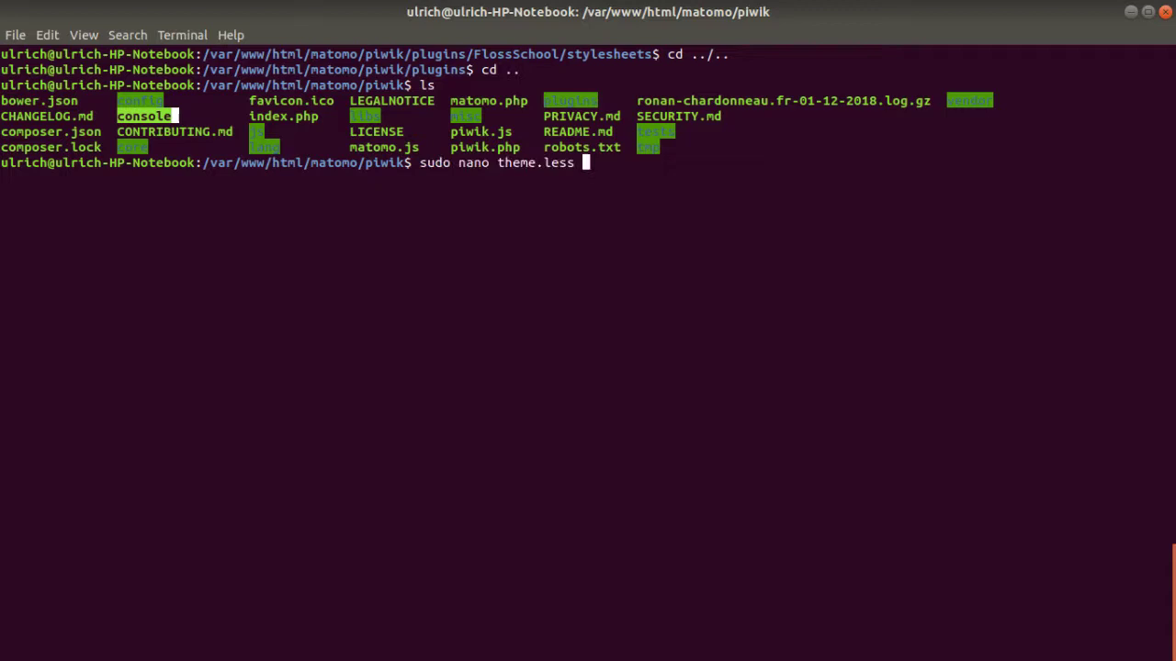
key("Up")
key("Up")
key("Up")
key("Up")
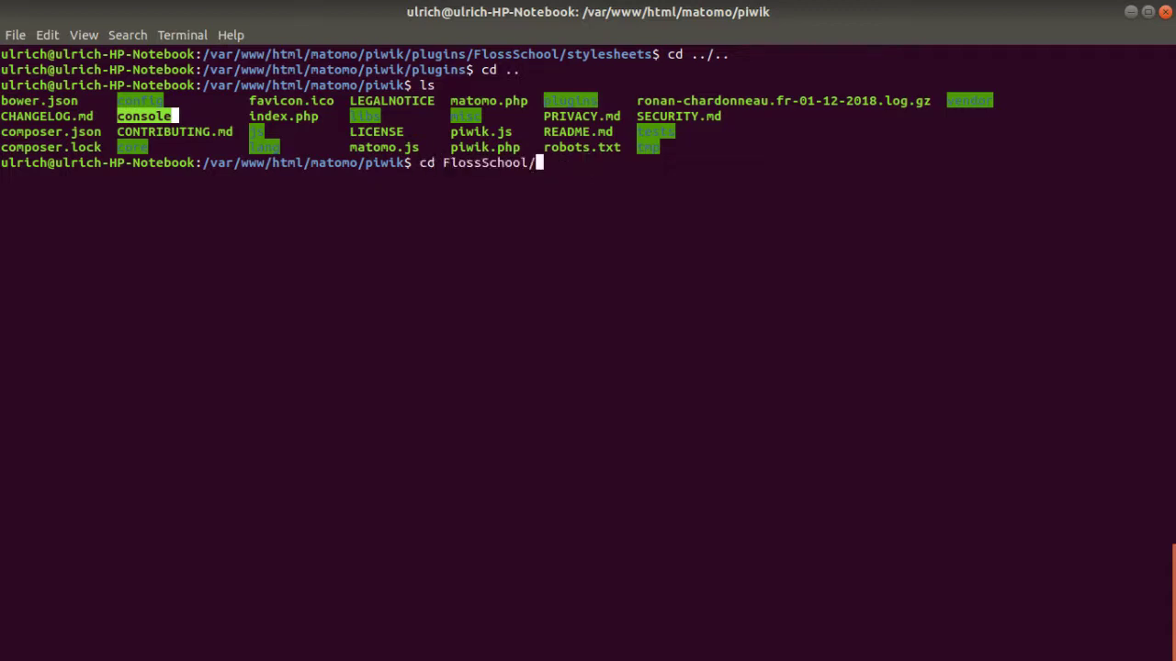
key("Up")
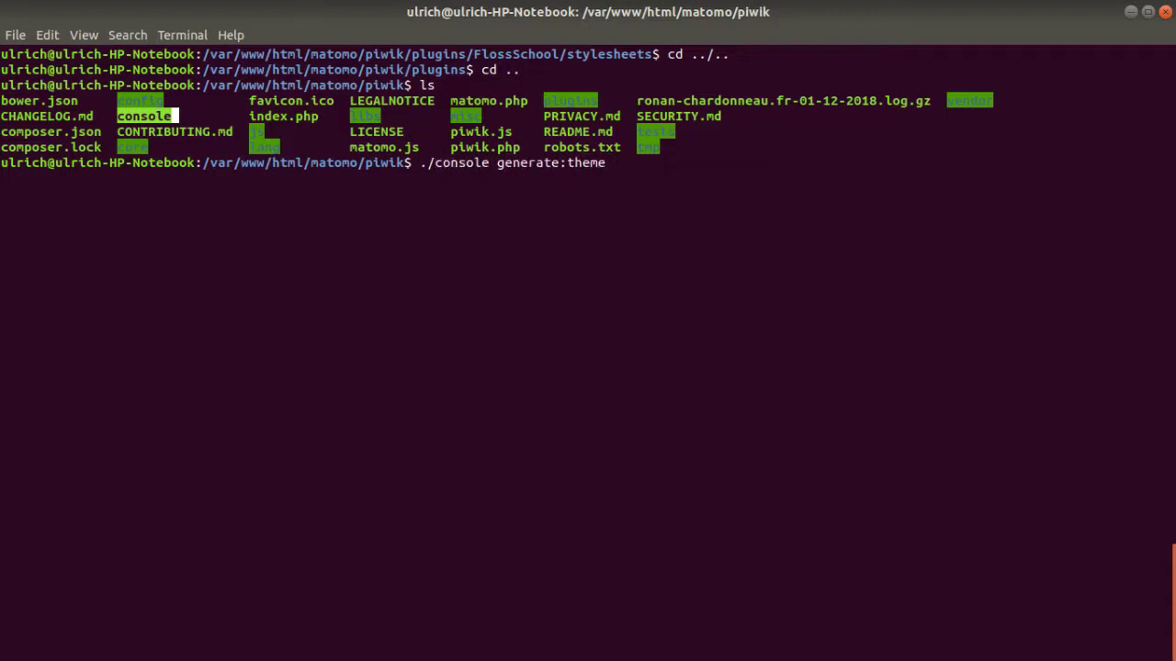
left_click_drag(420, 163, 608, 163)
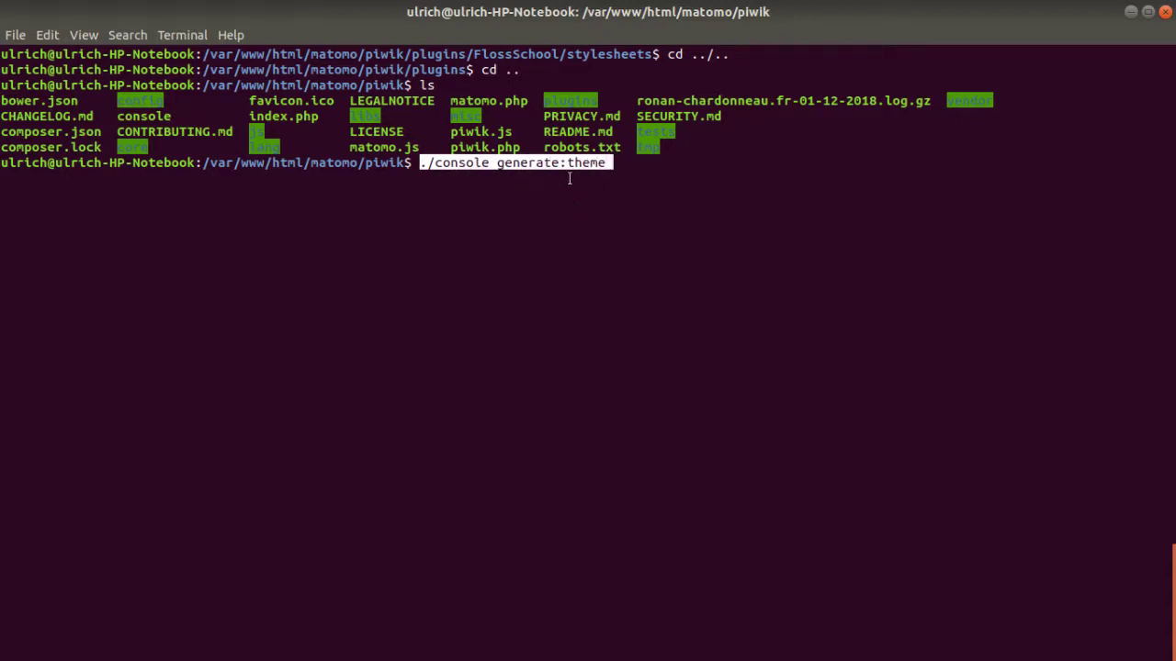
key("Return")
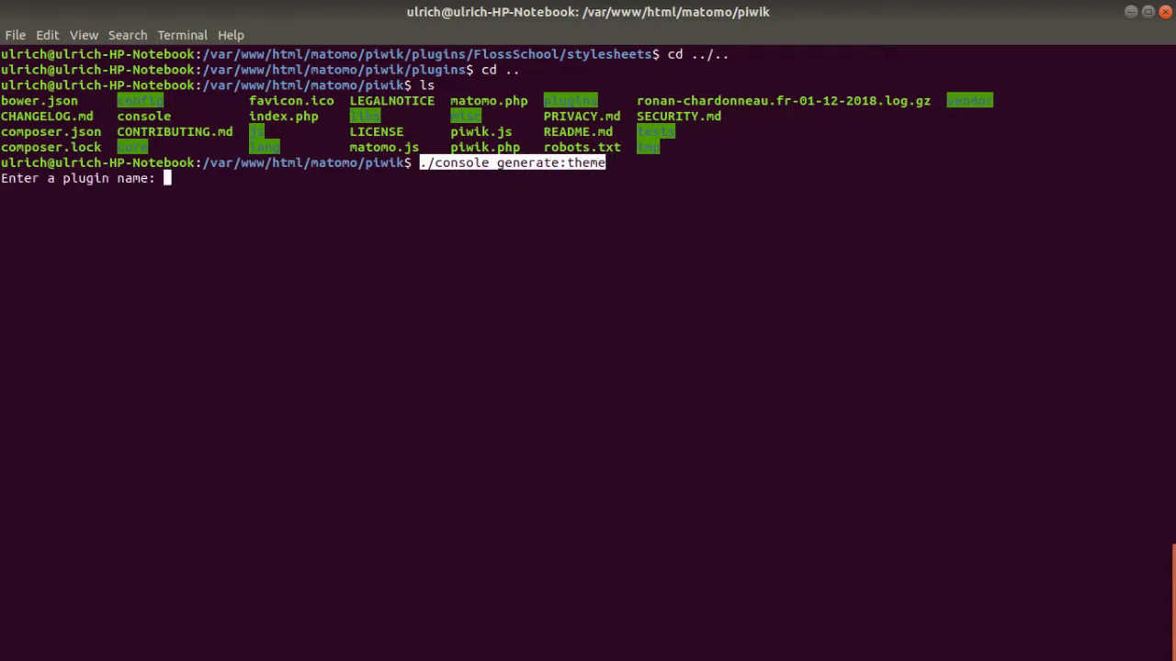
type("My gorgeous t")
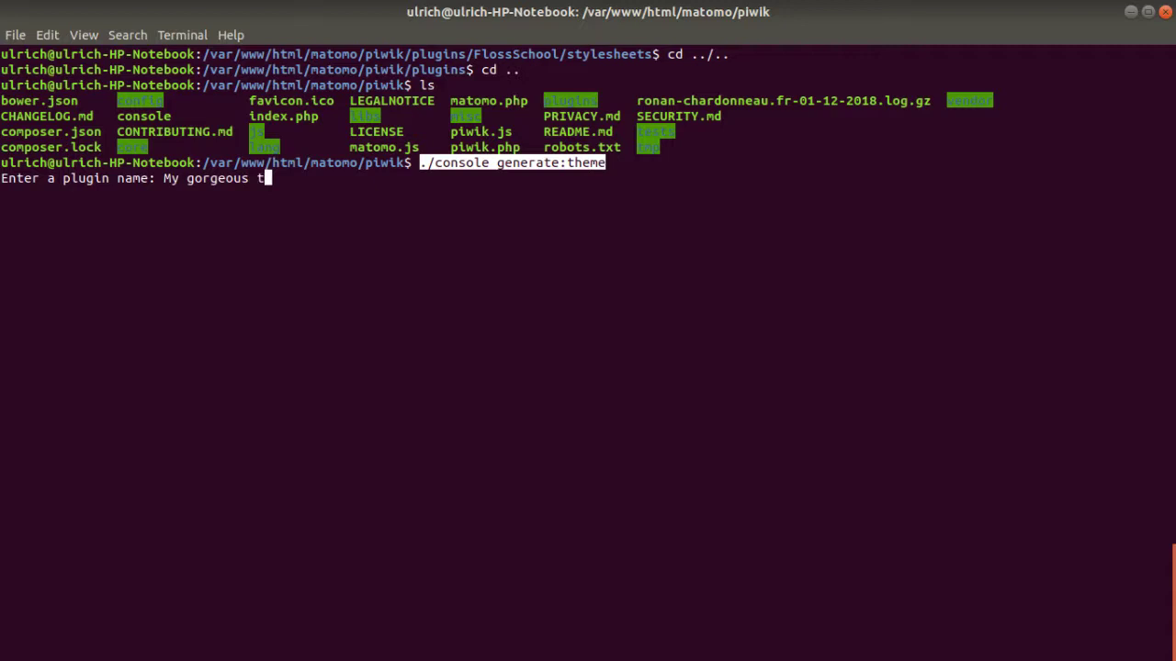
type("heme")
key("Left")
key("Left")
key("Left")
key("Left")
key("Left")
key("Left")
key("Left")
key("Left")
key("Left")
key("Left")
key("Left")
key("Left")
key("Left")
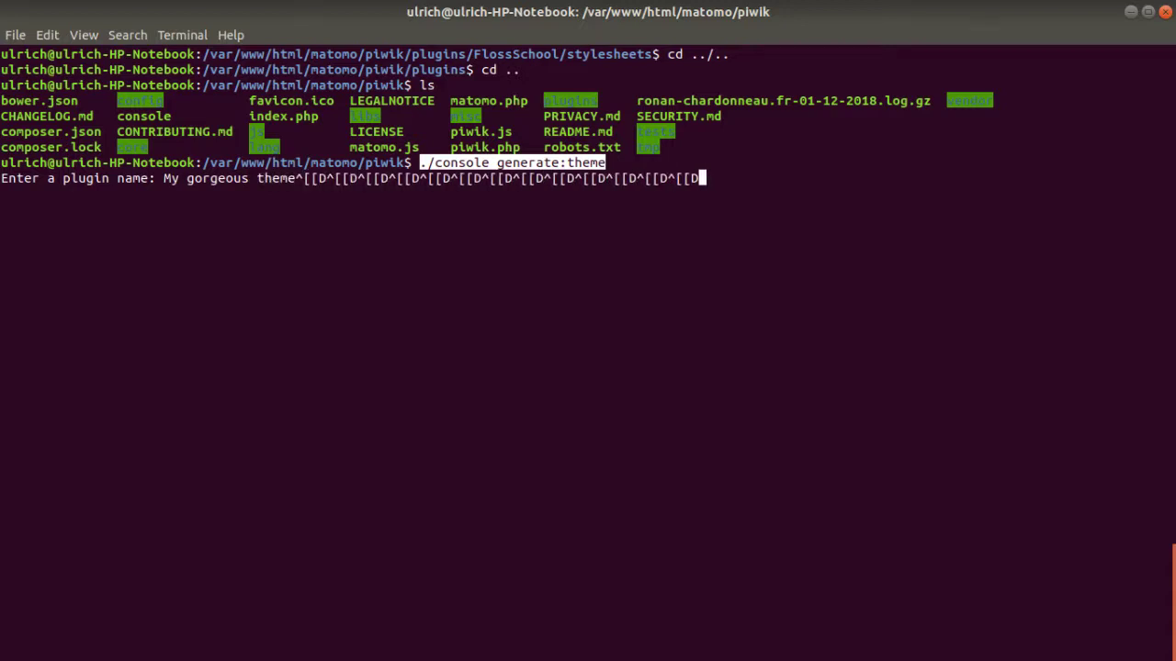
key("BackSpace")
key("BackSpace")
key("BackSpace")
key("BackSpace")
key("BackSpace")
key("BackSpace")
key("BackSpace")
key("BackSpace")
key("BackSpace")
key("BackSpace")
key("BackSpace")
key("BackSpace")
key("BackSpace")
key("BackSpace")
key("BackSpace")
key("BackSpace")
key("BackSpace")
key("BackSpace")
key("BackSpace")
key("BackSpace")
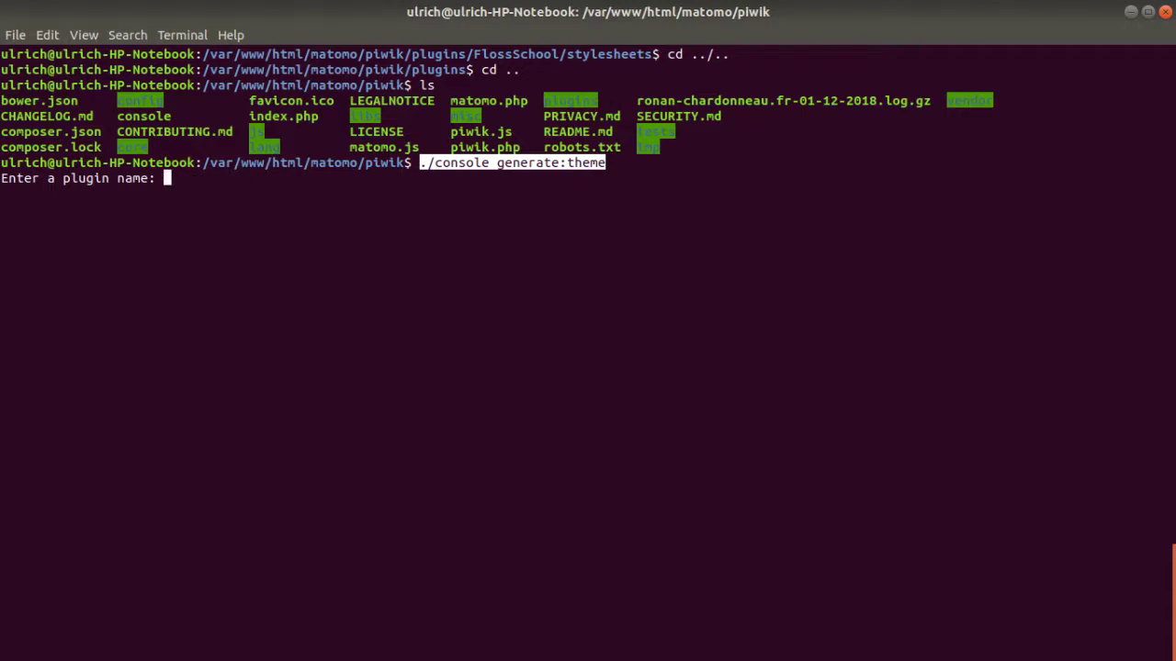
Enter SingleTheme as the plugin name for the generated theme.
type("SingleTheme")
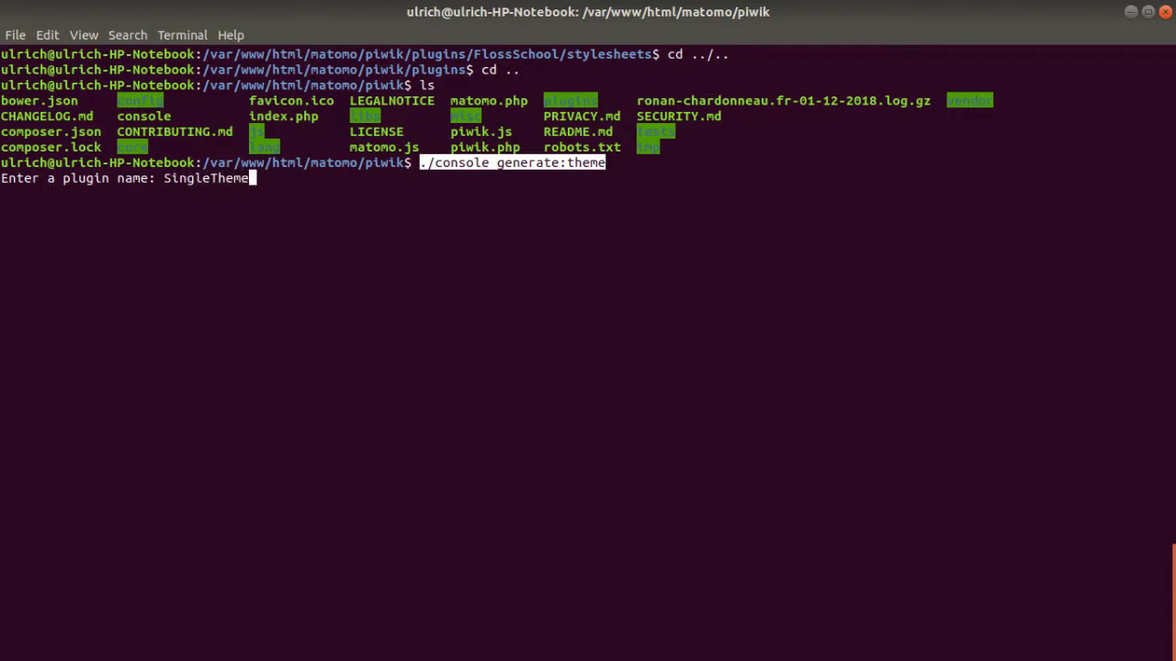
key("Return")
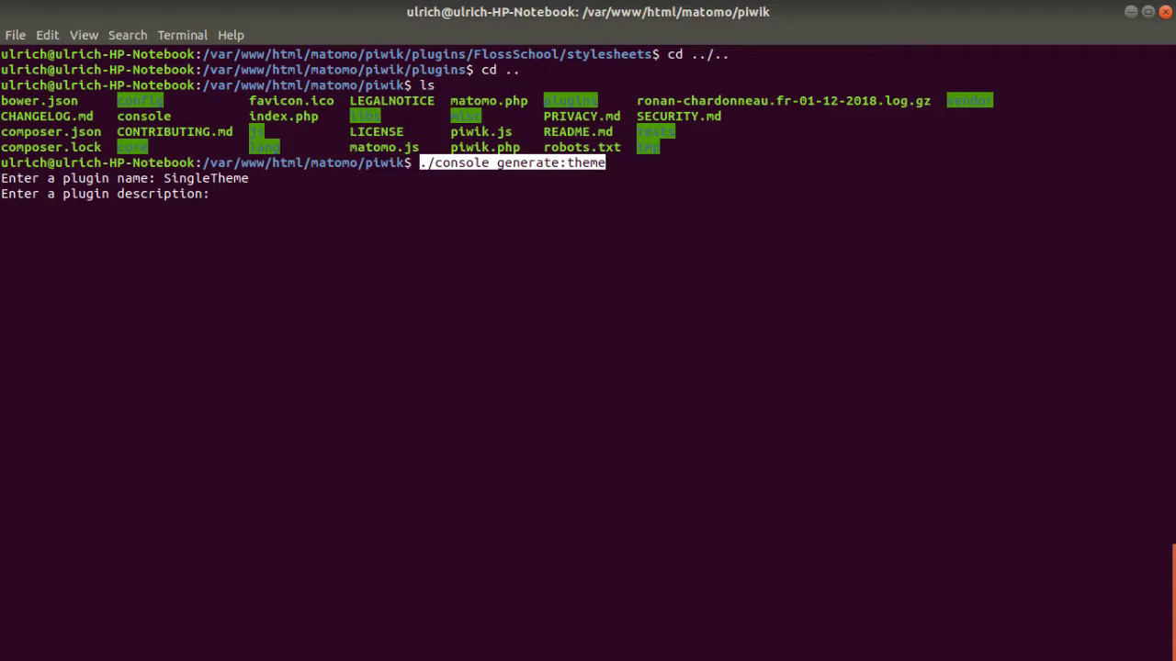
Enter the plugin description "a theme for a demo tutorial" and accept the default version number to generate the theme.
type("a theme for a demo tut")
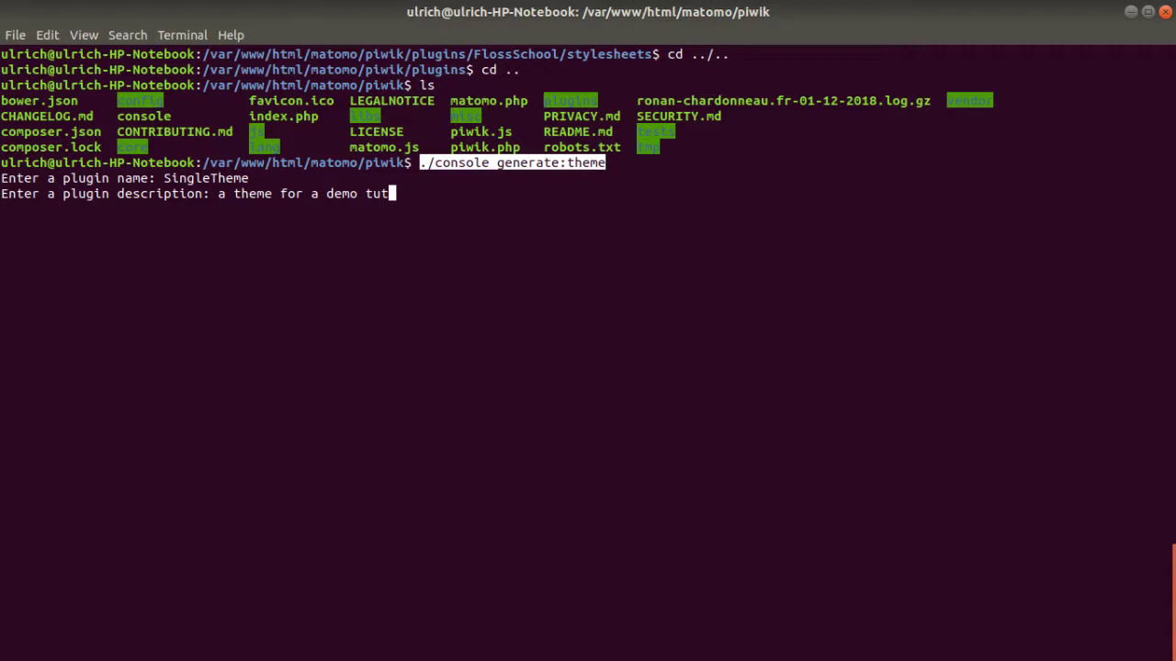
type("orial")
key("Return")
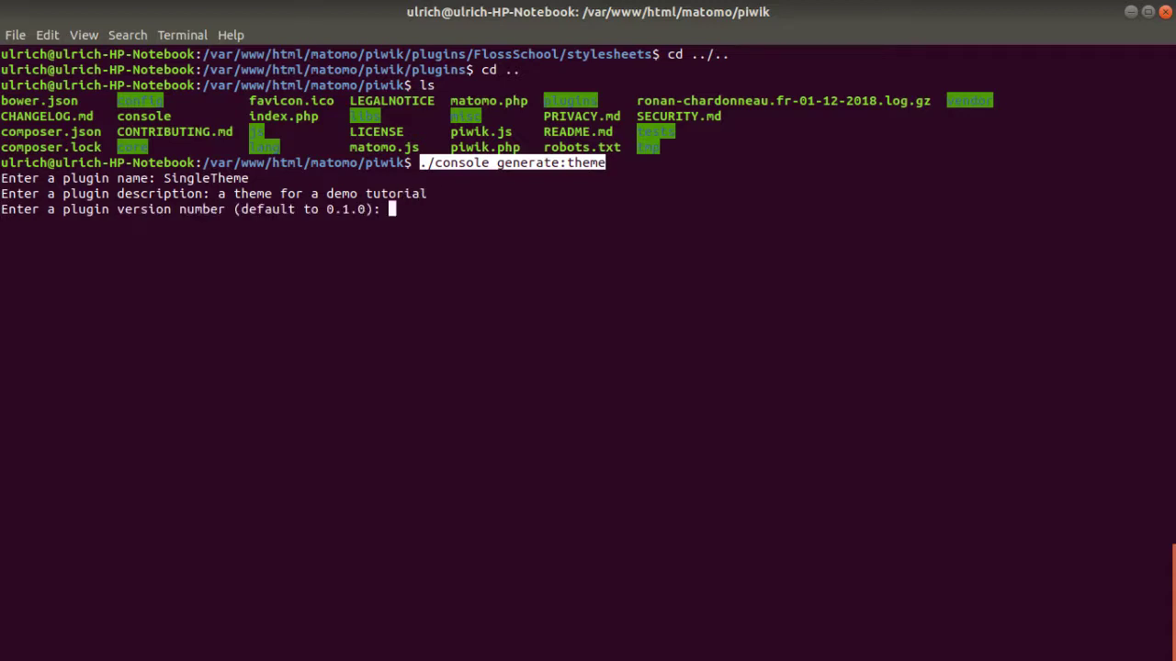
key("Return")
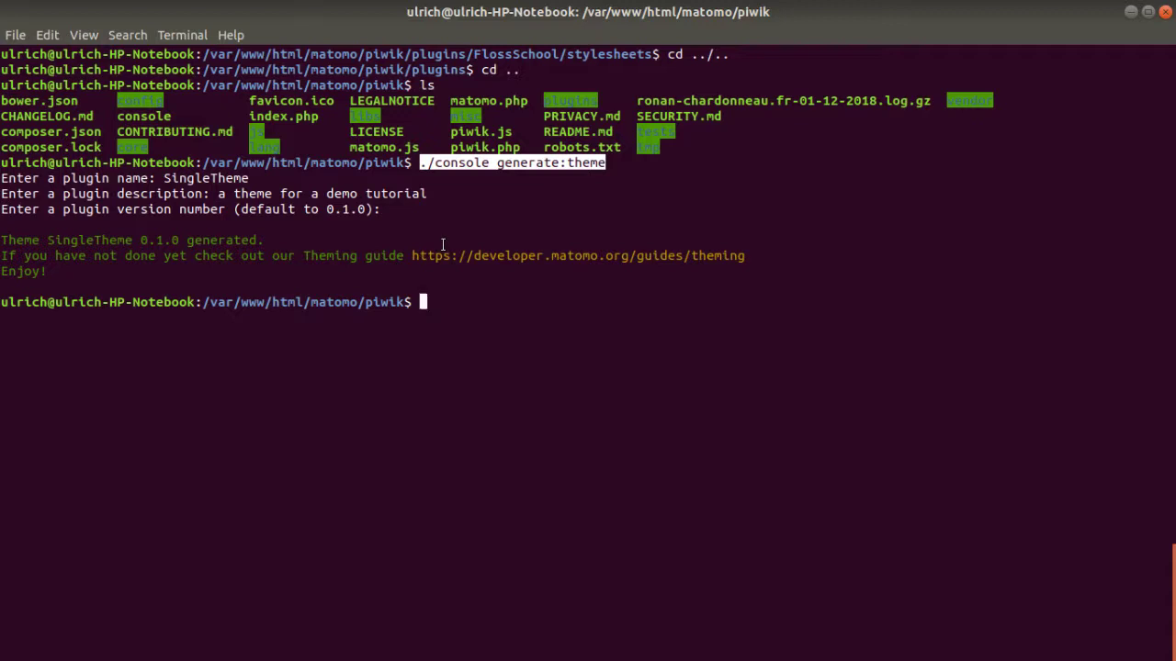
Move into the plugins directory and on into its SingleTheme folder.
type("cd pl")
key("Tab")
key("Return")
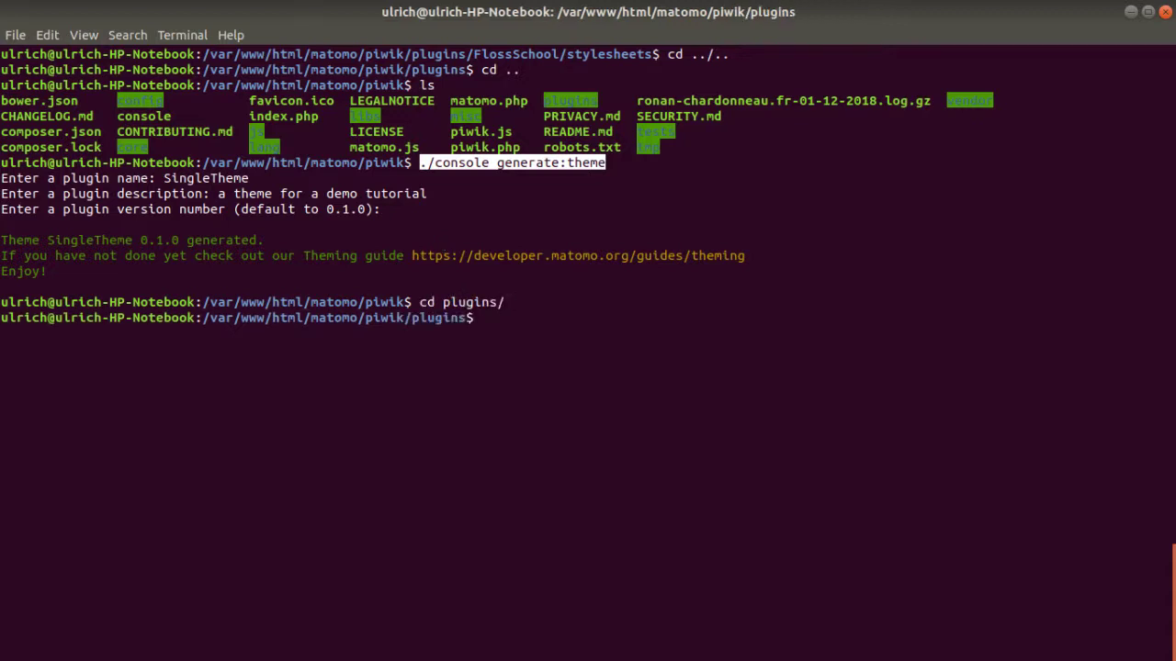
type("cd Si")
key("Tab")
key("Return")
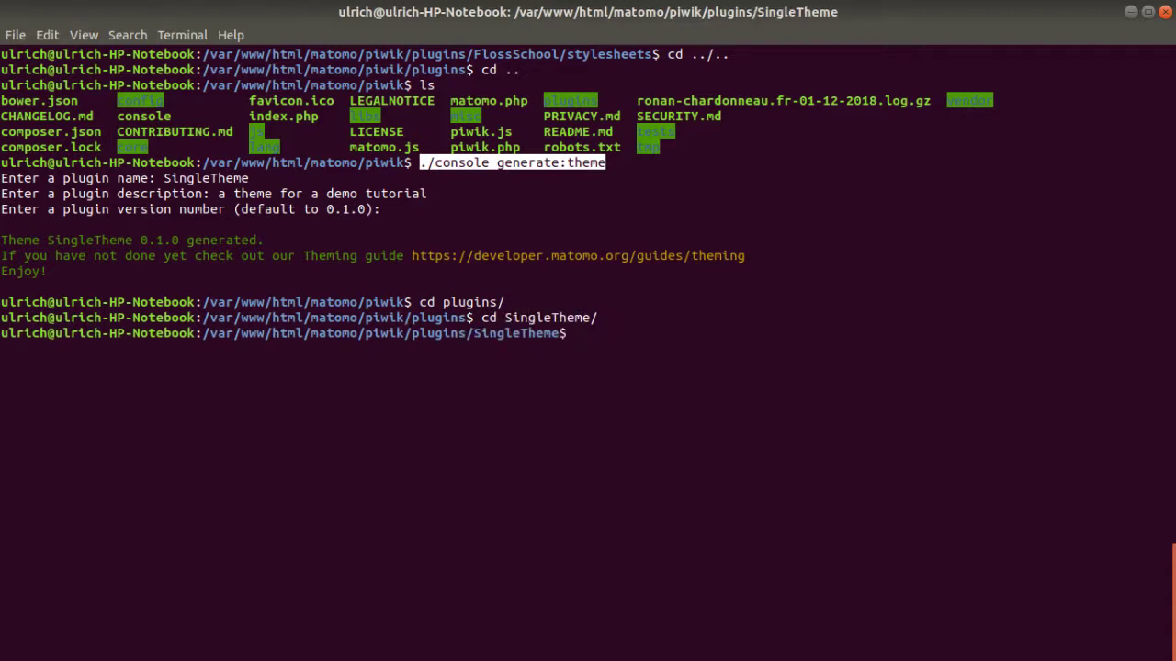
List the contents of the SingleTheme folder and highlight the generated files and folders.
type("ls")
key("Return")
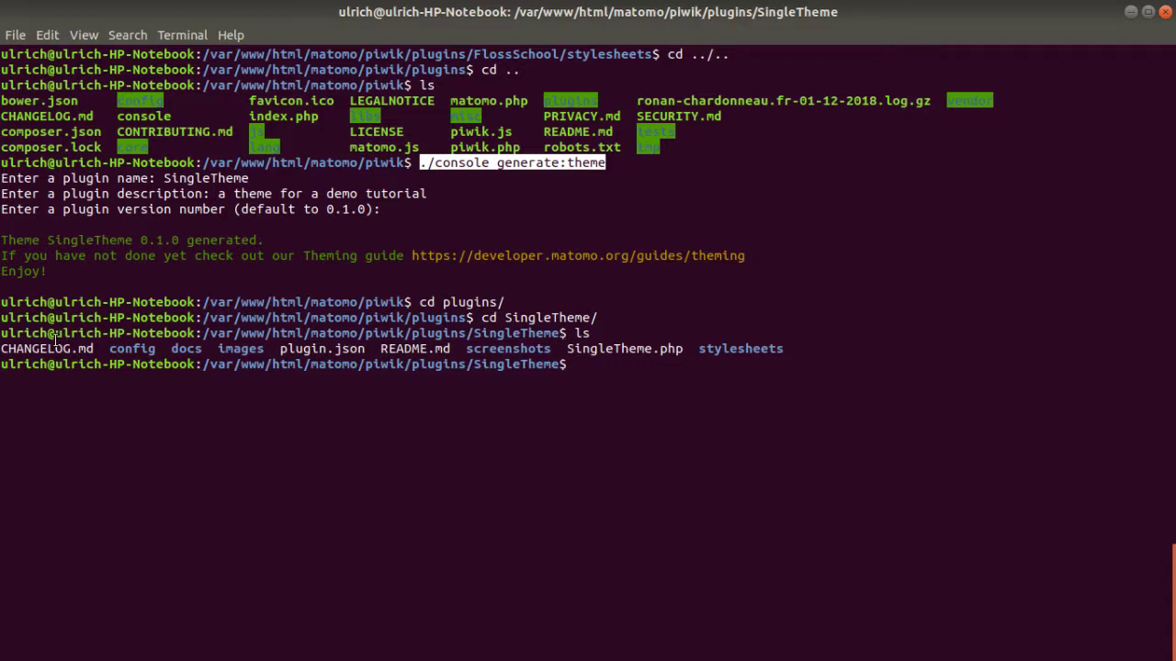
left_click_drag(2, 349, 779, 360)
left_click(614, 397)
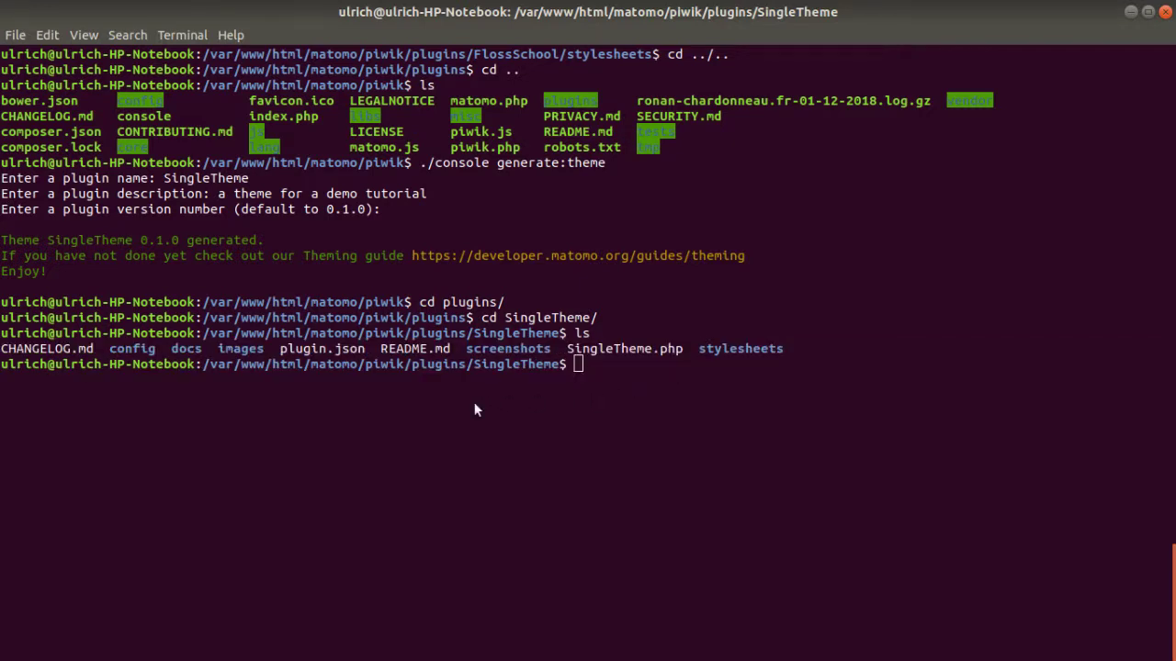
Switch to the Matomo site in Firefox and open its administration home page.
key("alt+Tab")
key("alt+Tab")
key("alt+Tab")
key("alt+Tab")
key("alt+Tab")
key("alt+Tab")
key("alt+Tab")
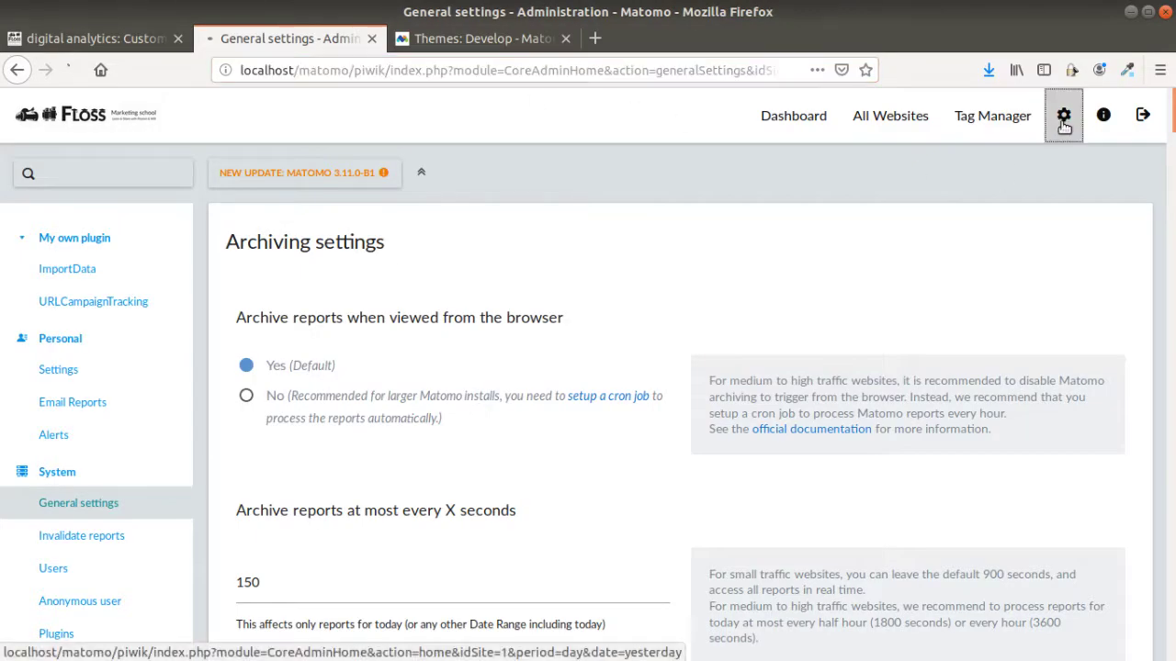
left_click(1063, 116)
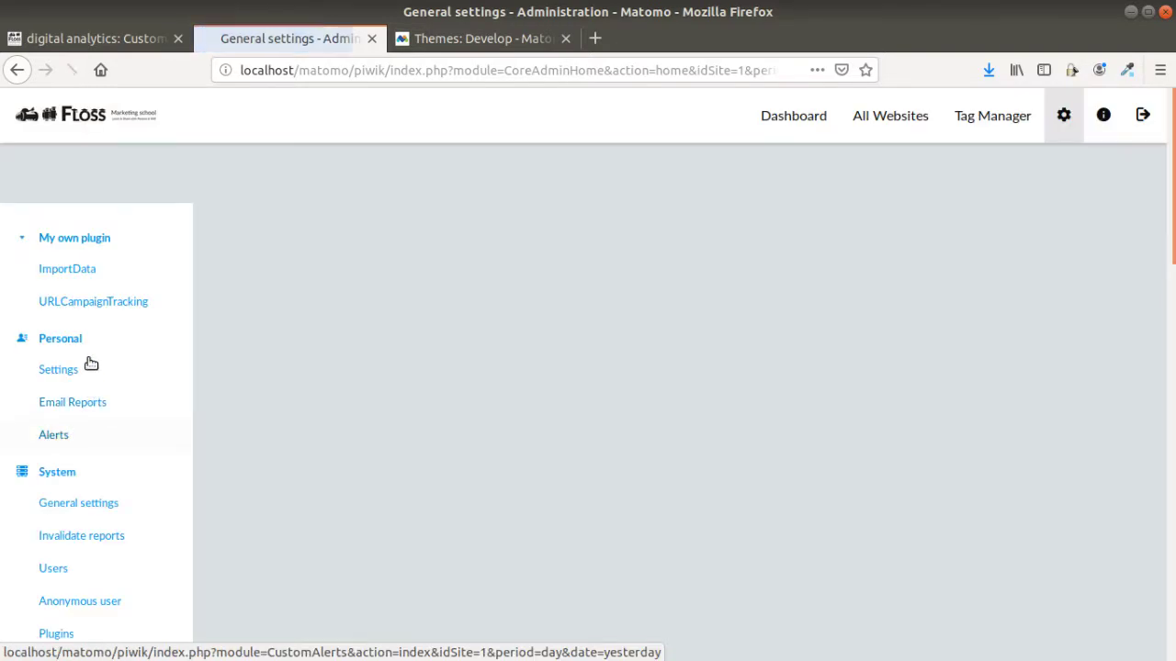
Search the administration page for "plugin" and open the Plugins page of the System section.
scroll(86, 386, "down", 10)
scroll(92, 395, "down", 8)
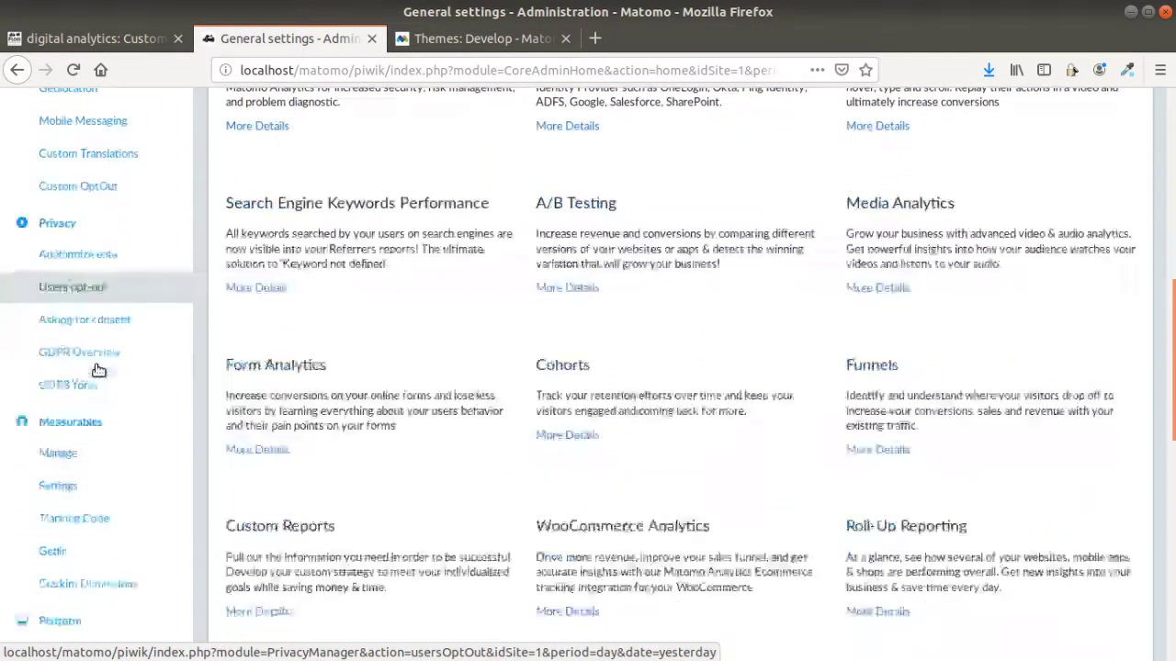
scroll(87, 427, "up", 6)
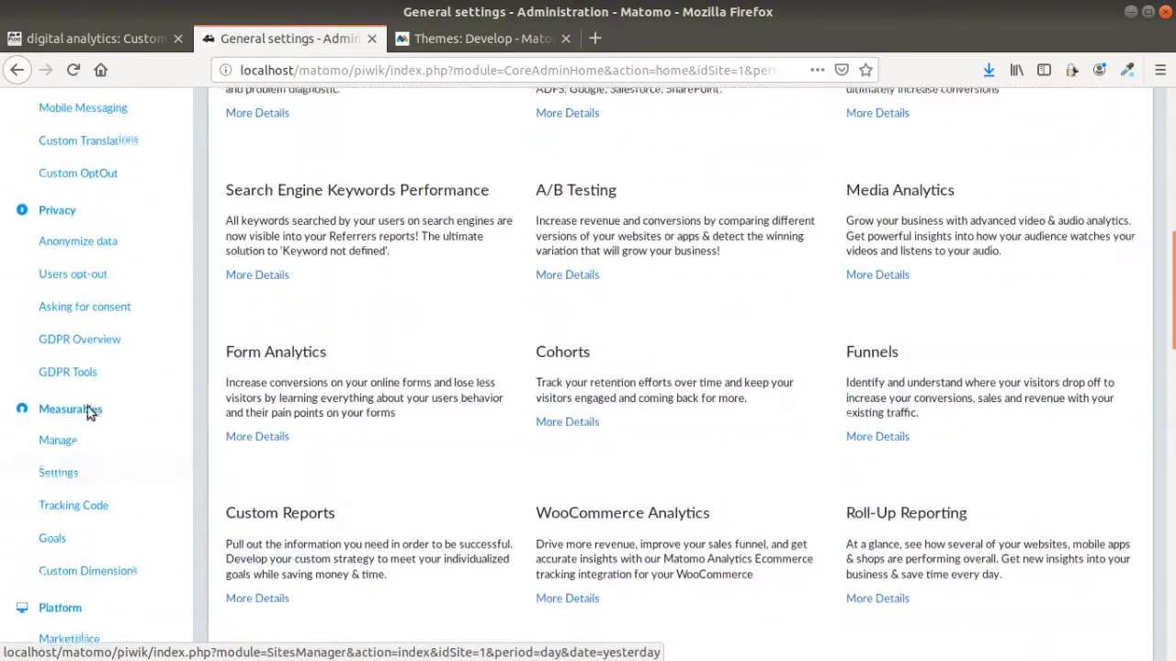
scroll(103, 290, "up", 4)
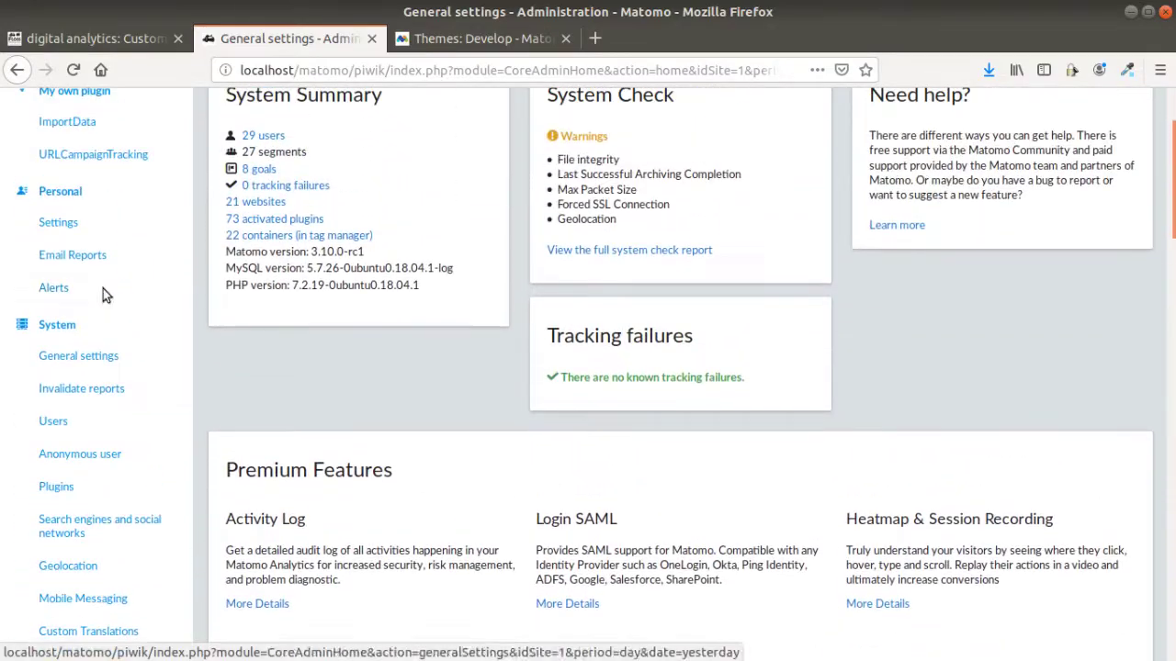
scroll(101, 300, "down", 7)
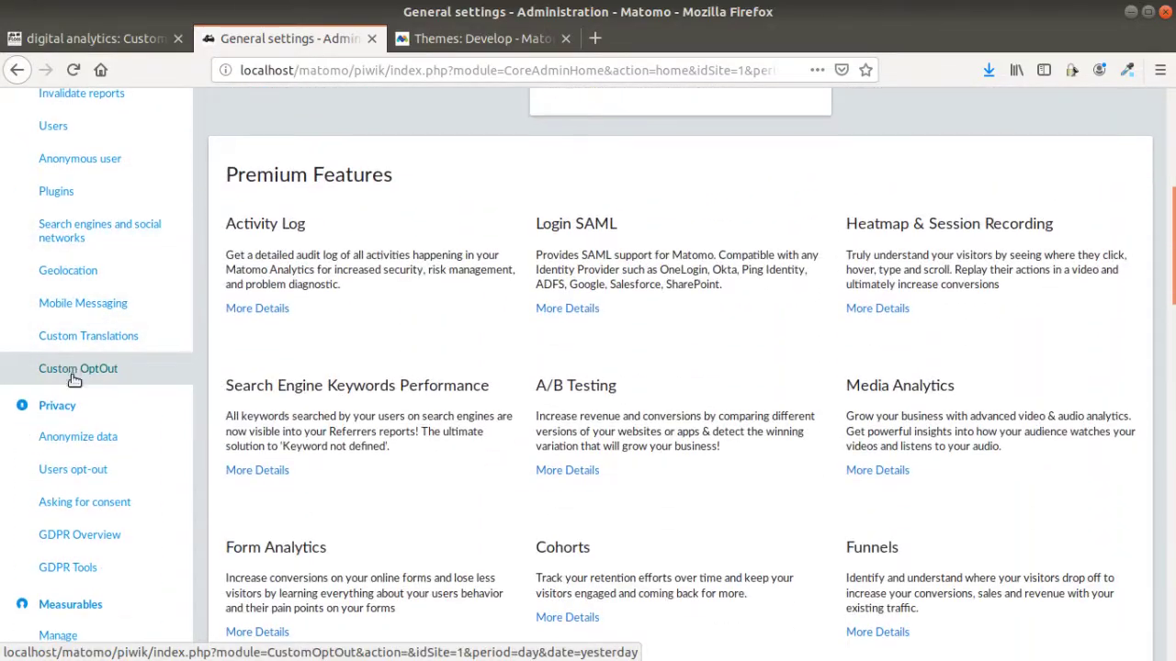
scroll(75, 372, "down", 6)
scroll(76, 379, "down", 6)
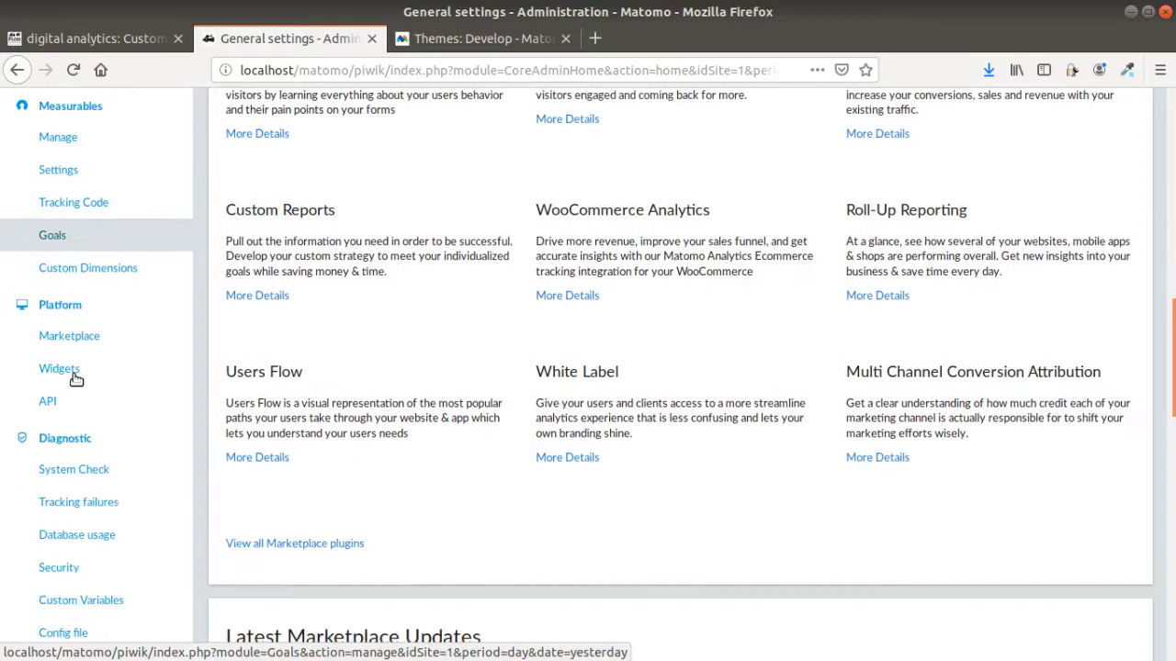
key("ctrl+f")
type("plugin")
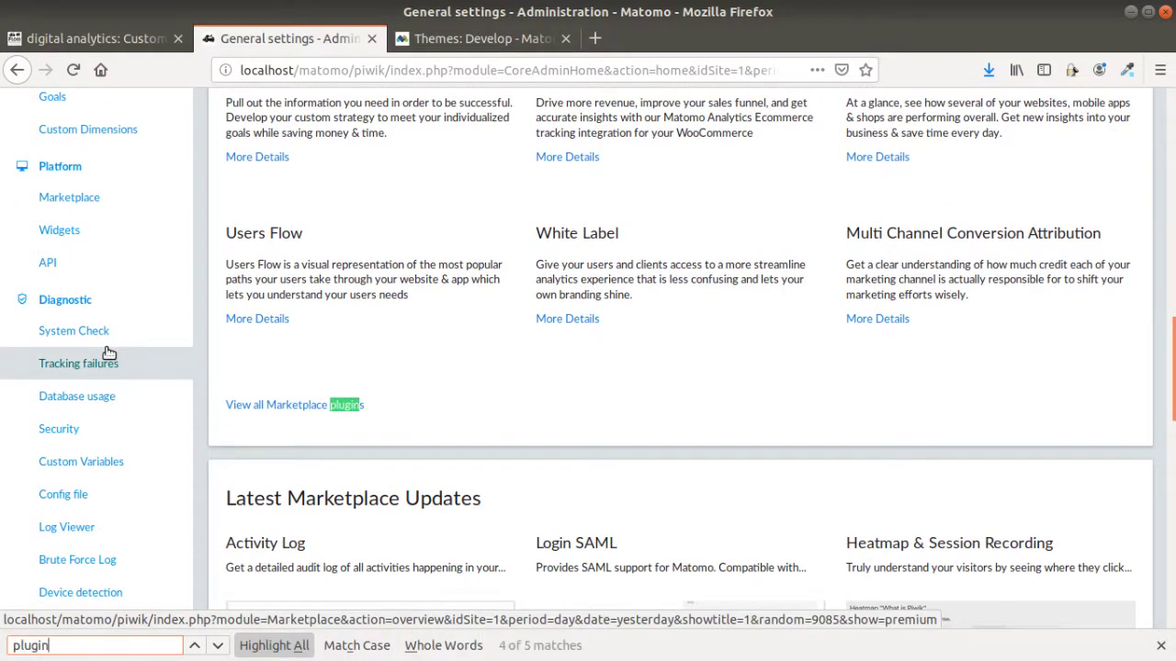
key("Return")
key("Return")
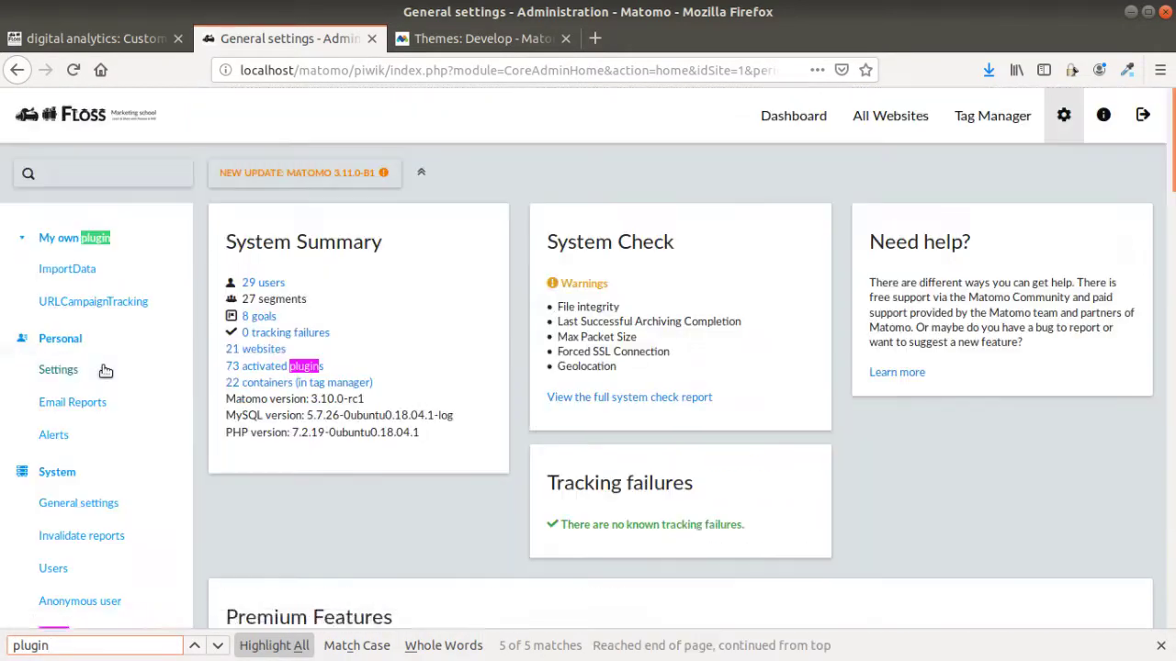
scroll(99, 352, "down", 3)
key("Return")
left_click(66, 364)
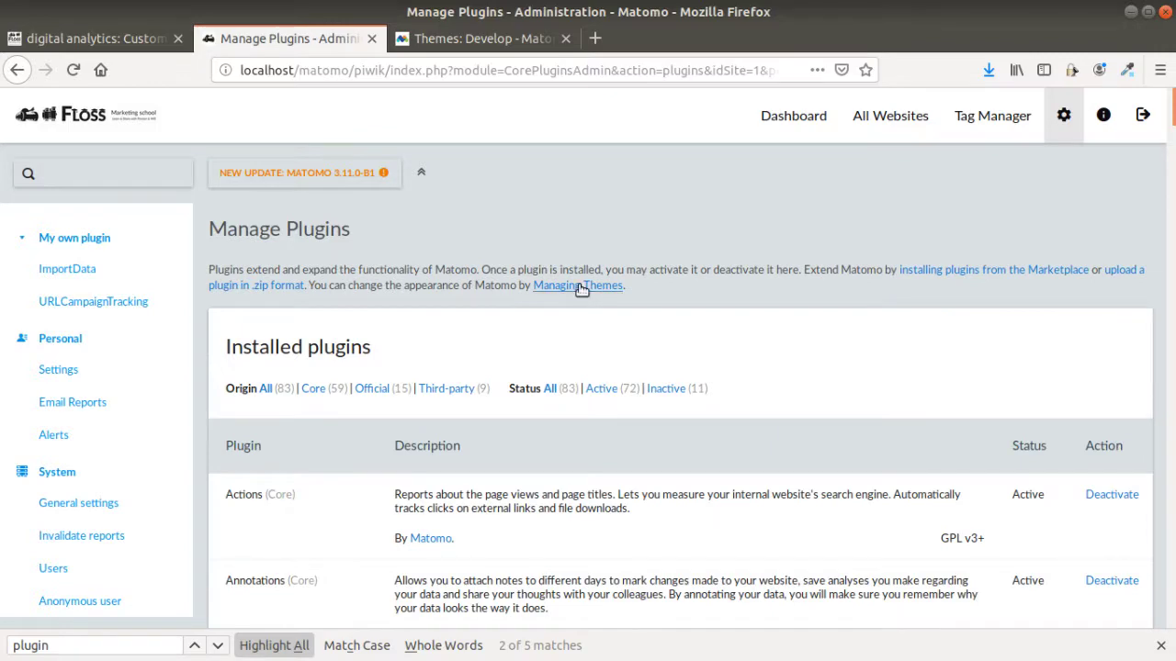
Open the theme management page, activate SingleTheme and close the page search.
left_click(581, 287)
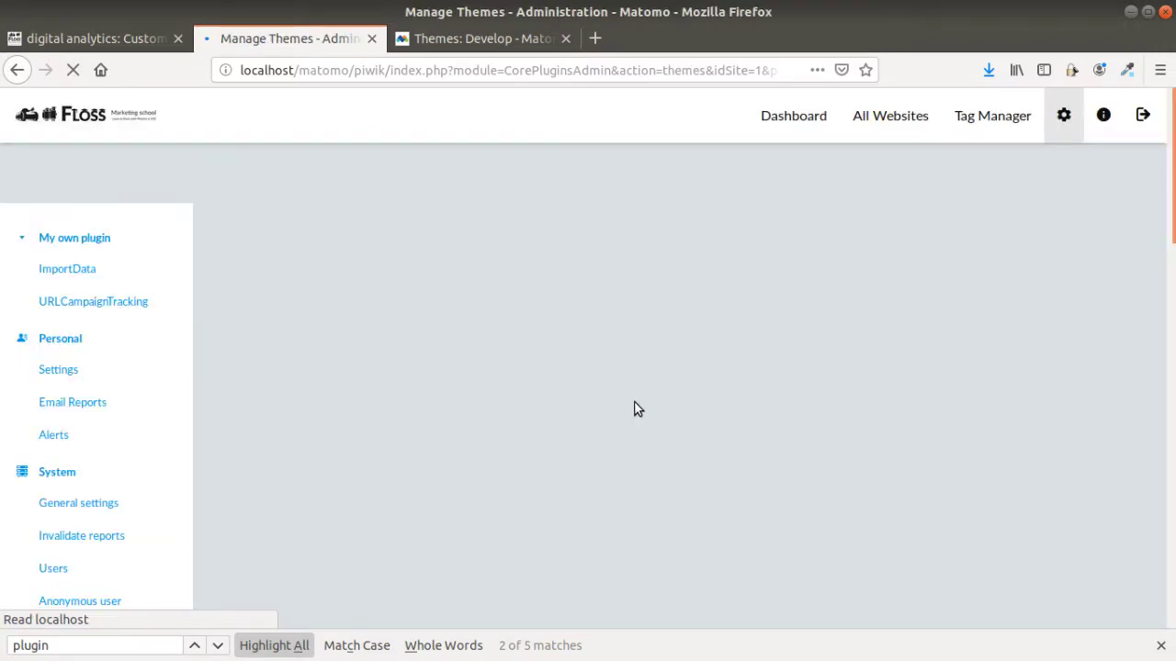
scroll(520, 389, "down", 5)
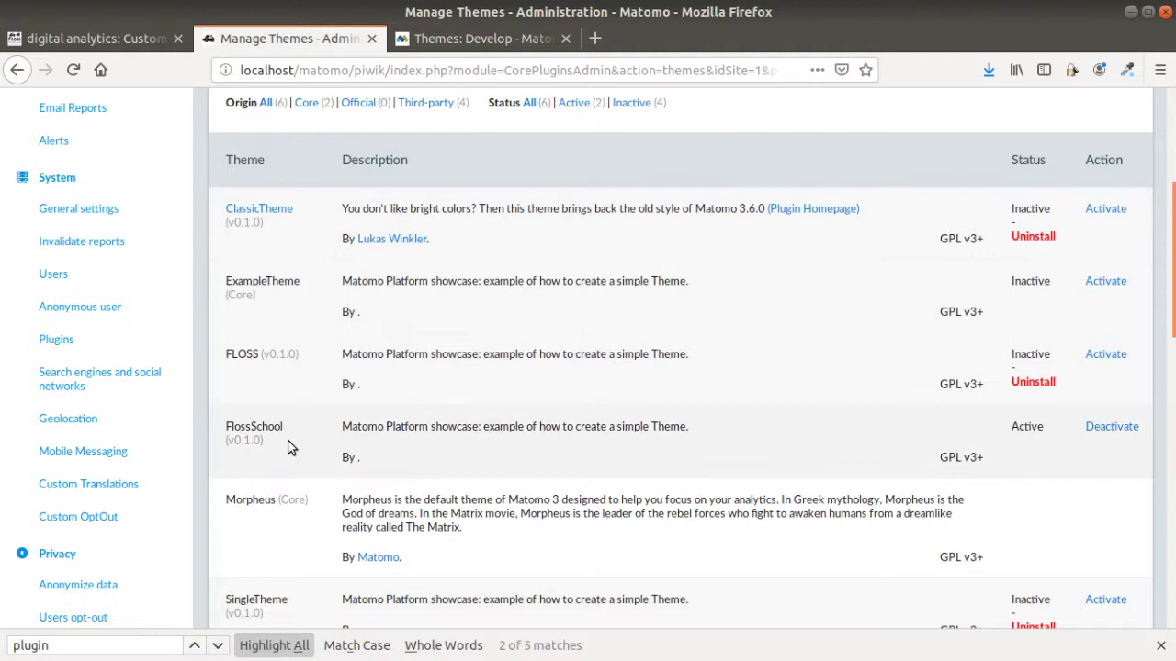
scroll(287, 446, "down", 2)
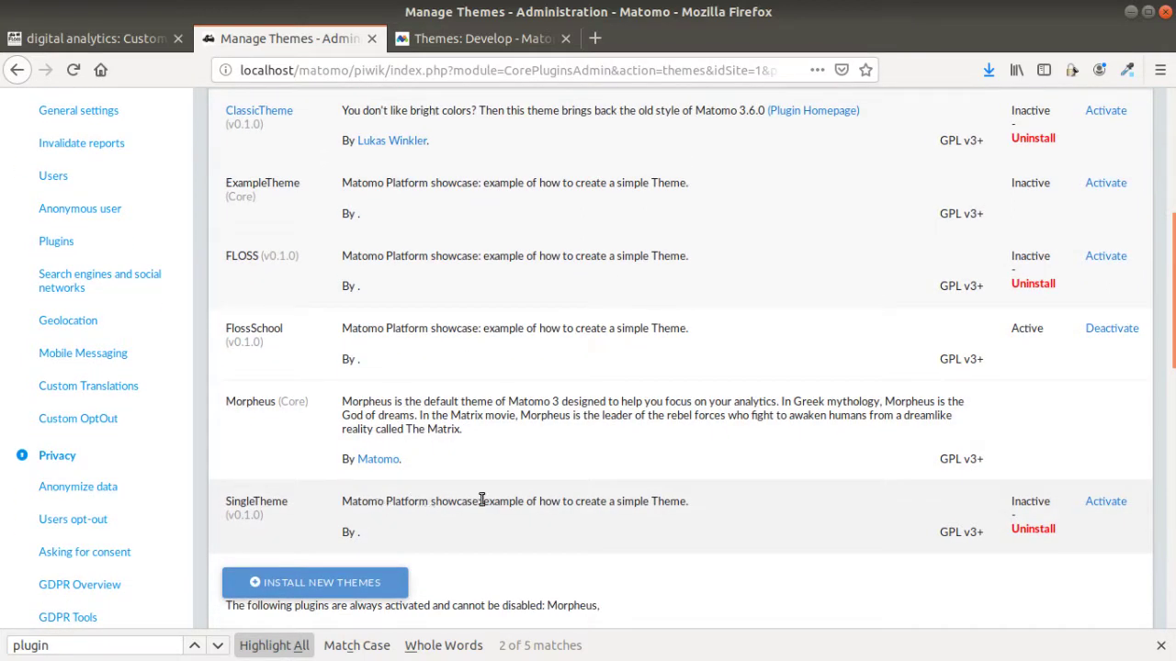
left_click(1107, 503)
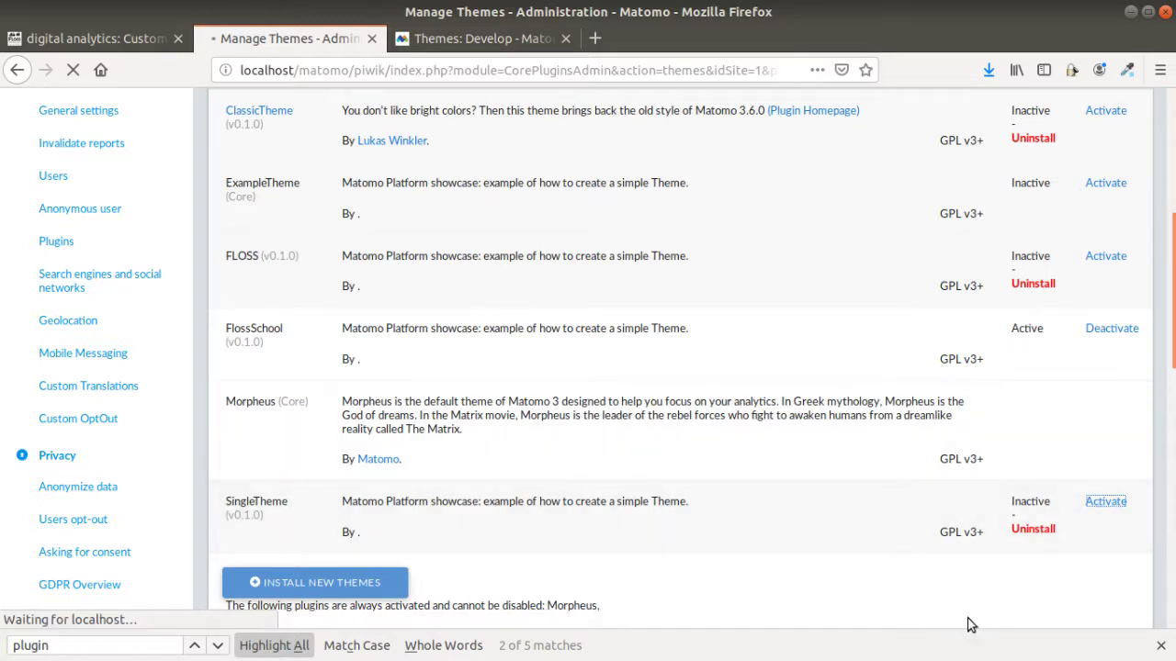
left_click(1158, 646)
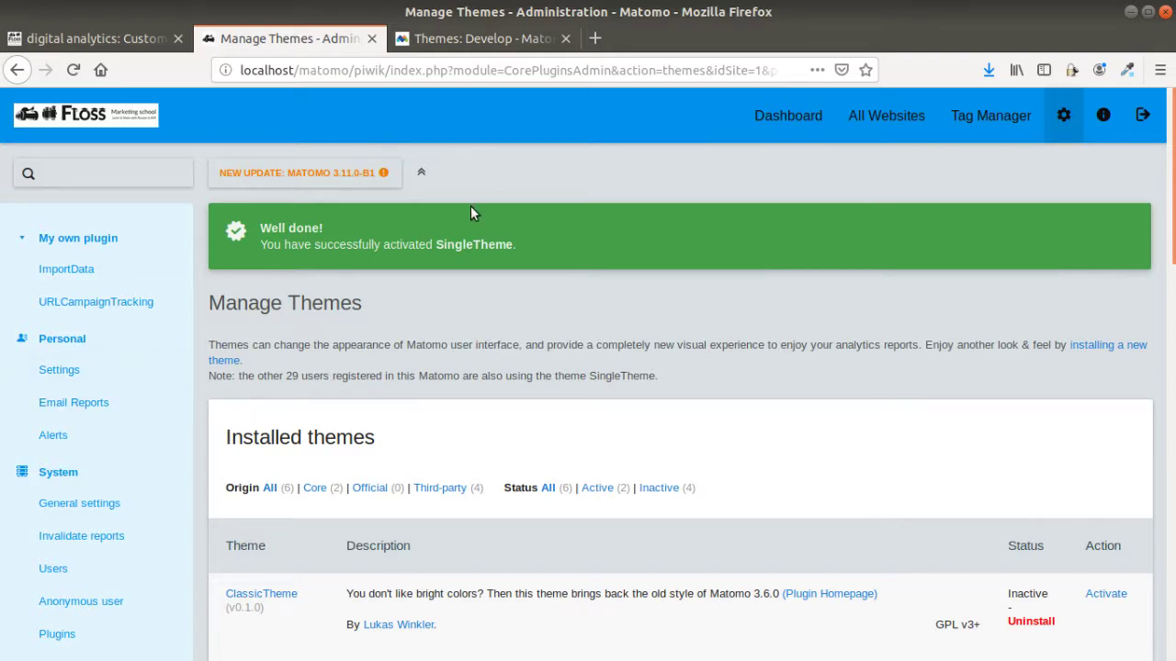
Switch to the terminal and move into the stylesheets folder of SingleTheme.
key("alt+Tab")
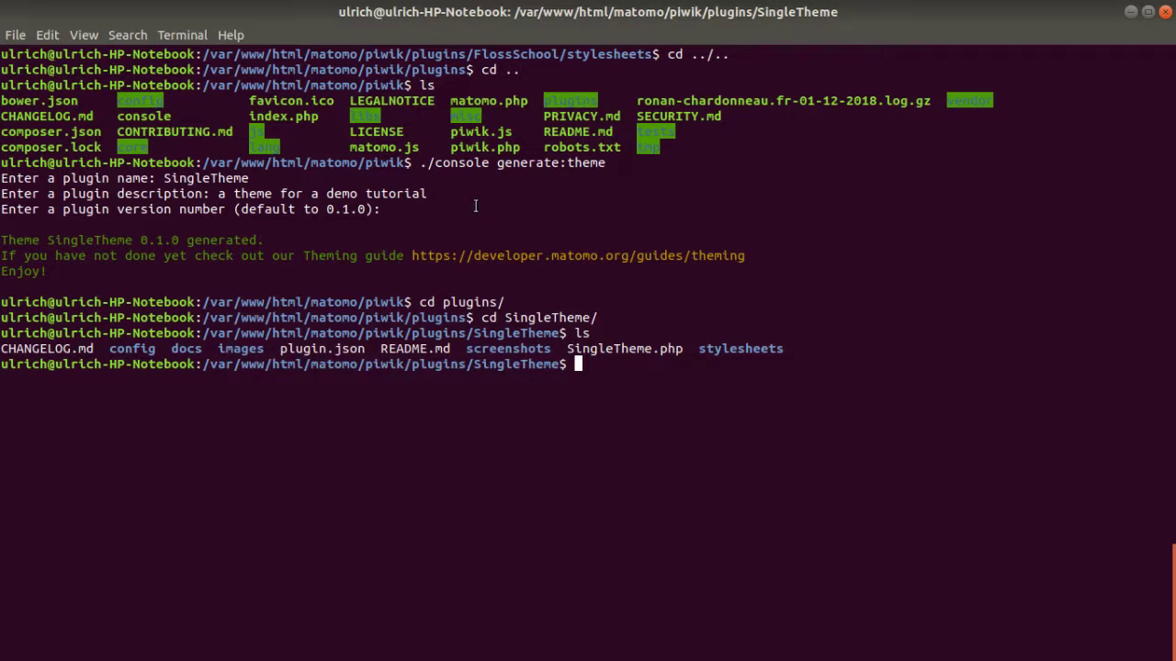
type("cd st")
key("Tab")
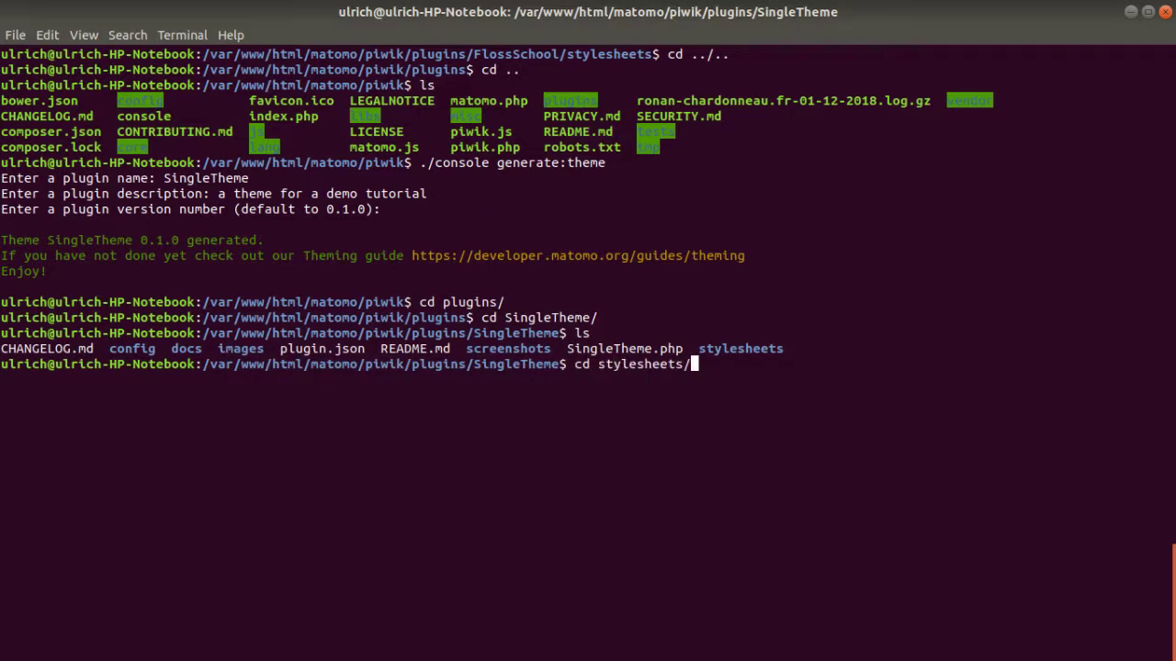
key("Return")
type("ls")
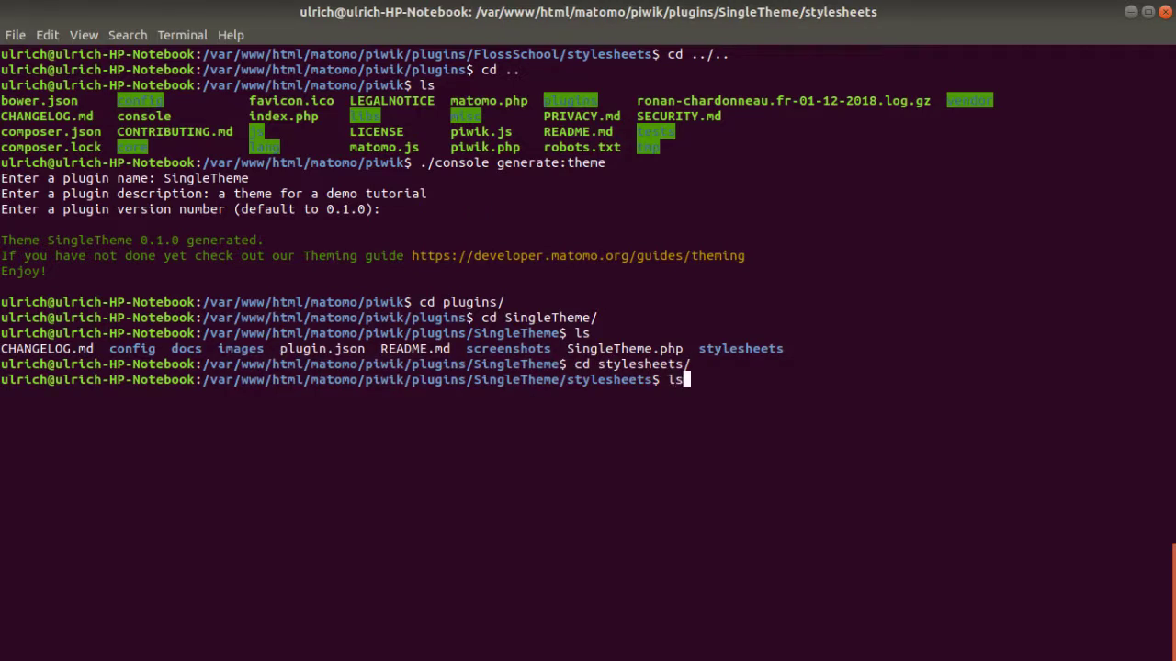
Go back up to the SingleTheme folder and list its contents.
key("BackSpace")
key("BackSpace")
type("cd ..")
key("Return")
type("ls")
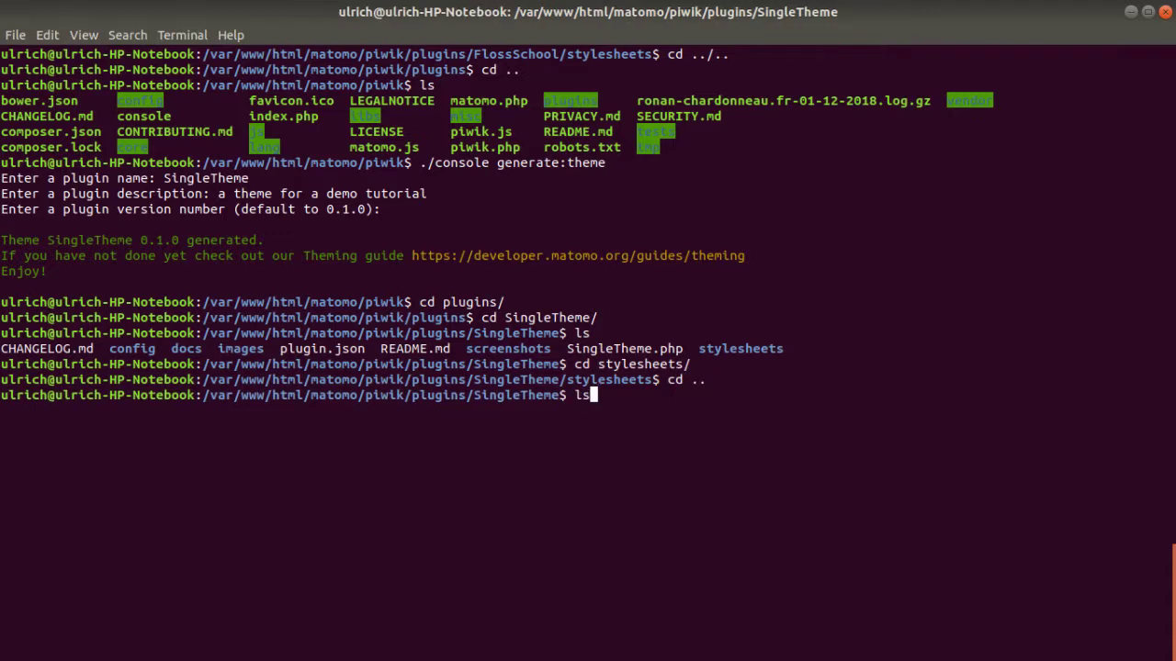
key("Return")
Display SingleTheme.php with cat and highlight the configureThemeVariables function with its fontFamilyBase setting.
type("cat ")
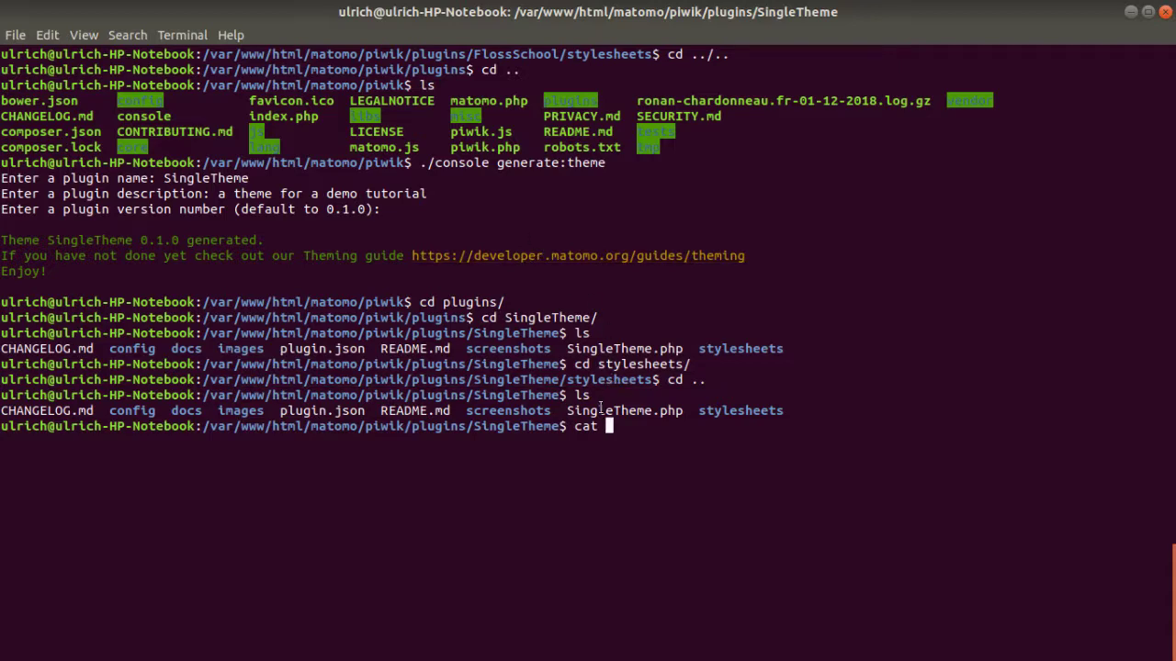
type("SingleTheme.php")
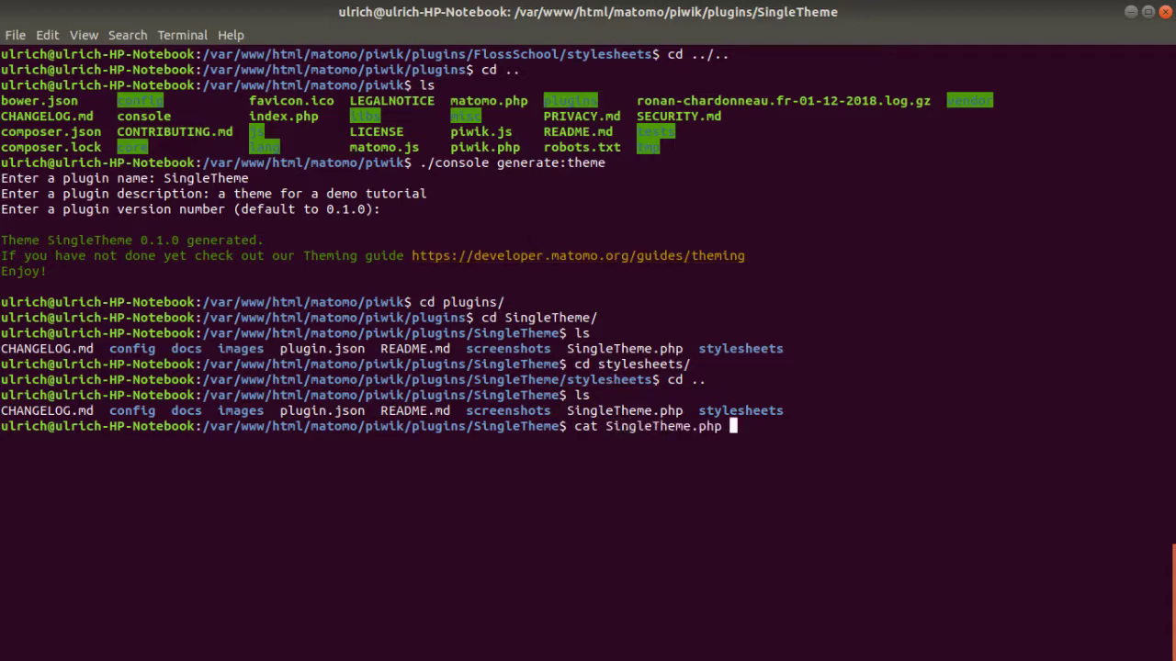
key("Return")
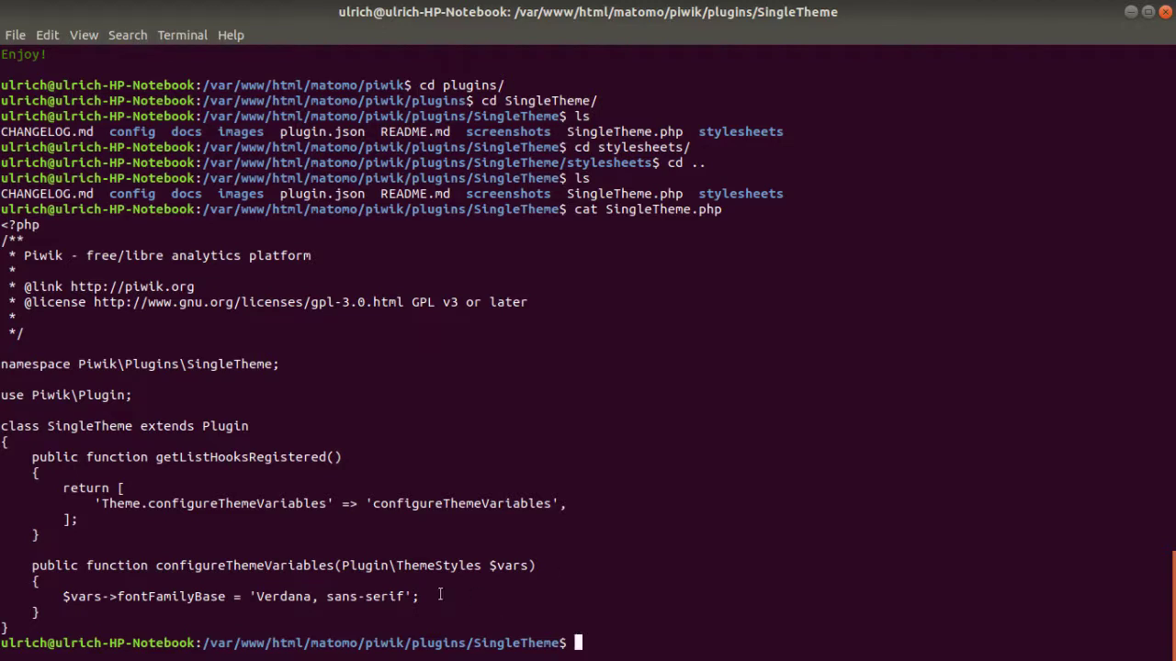
left_click_drag(32, 562, 427, 593)
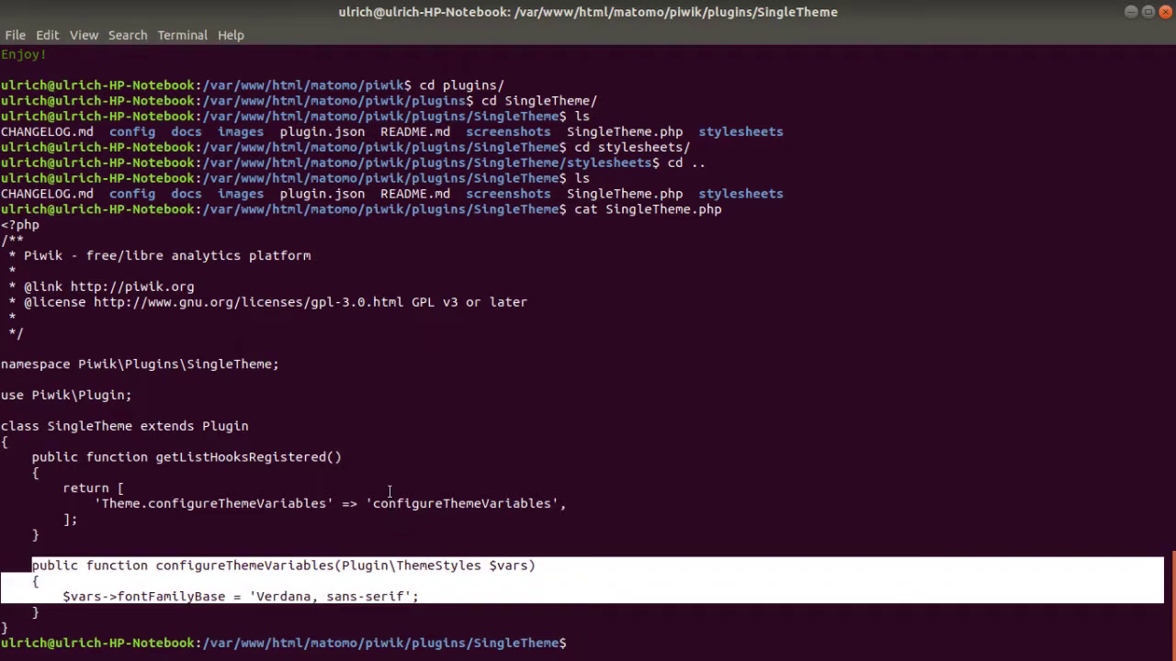
Switch to the Matomo theming guide in Firefox and examine the Colors and fonts section on overriding theme variables.
key("alt+Tab")
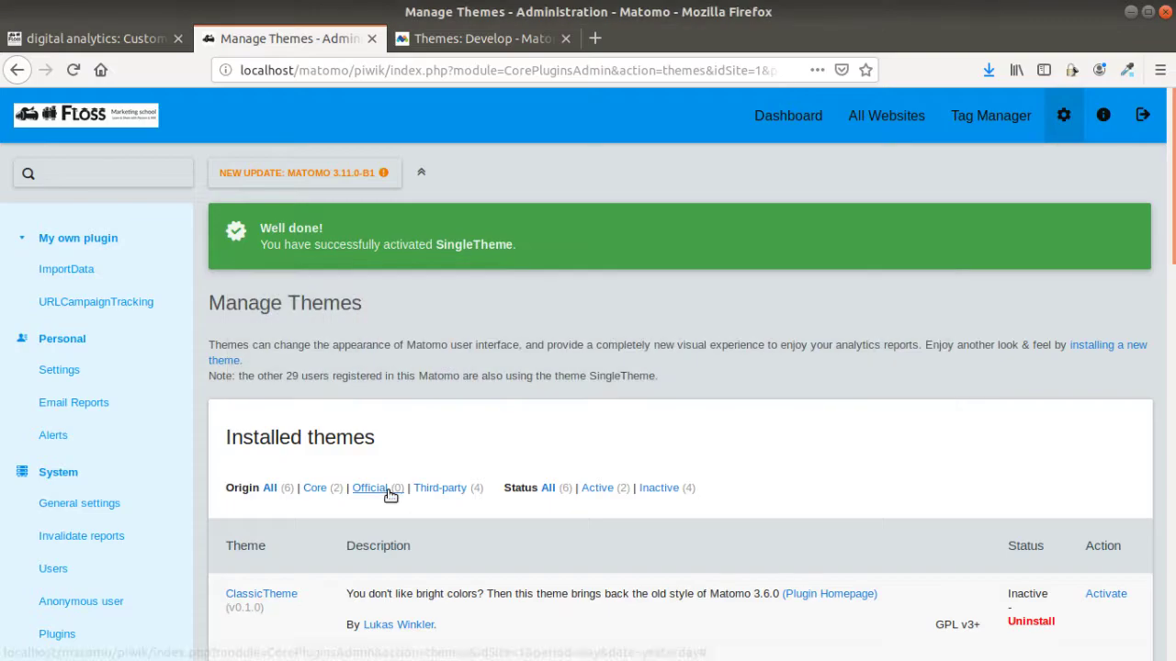
left_click(473, 39)
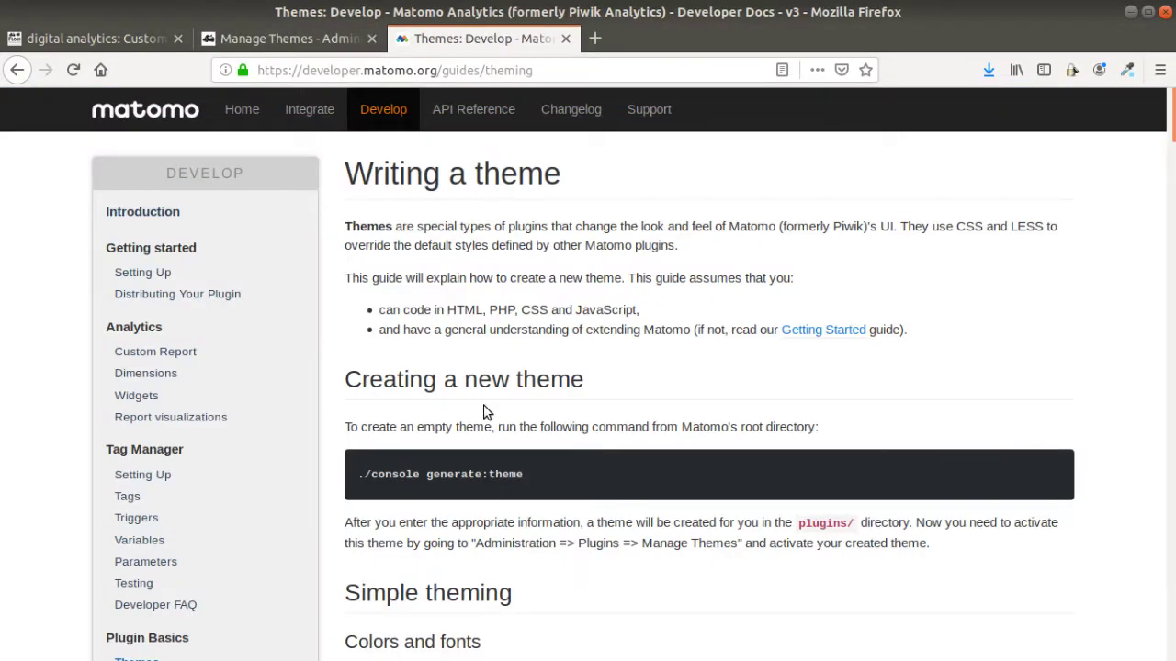
scroll(485, 412, "down", 5)
scroll(509, 401, "down", 3)
scroll(528, 349, "up", 3)
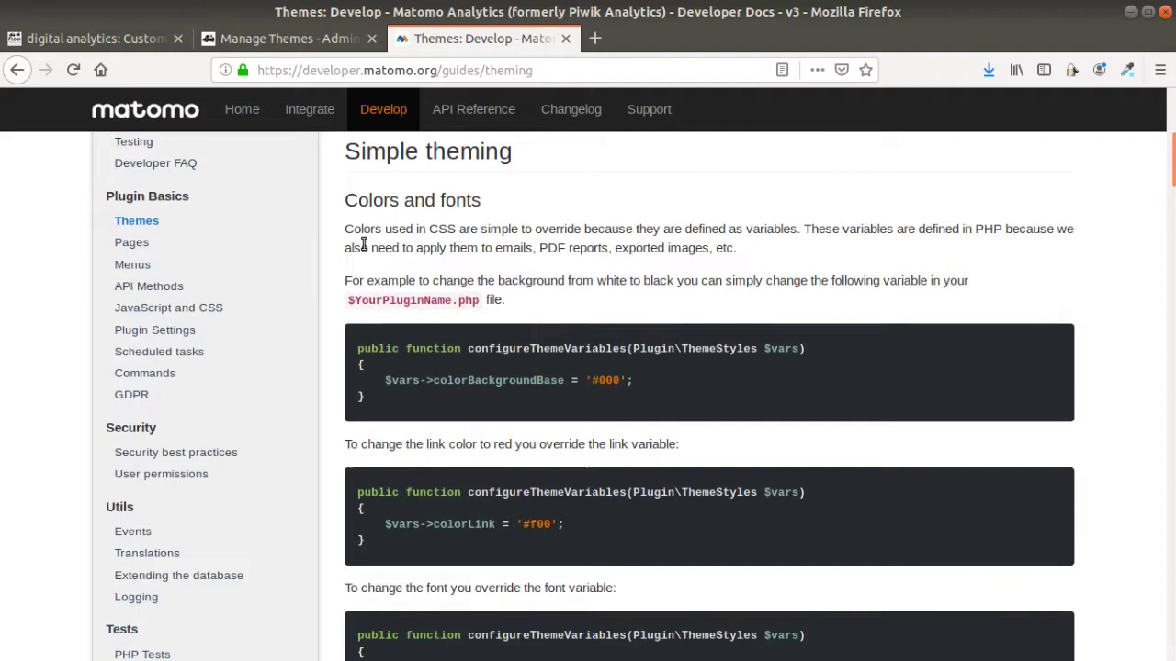
left_click_drag(344, 229, 698, 634)
scroll(705, 495, "up", 2)
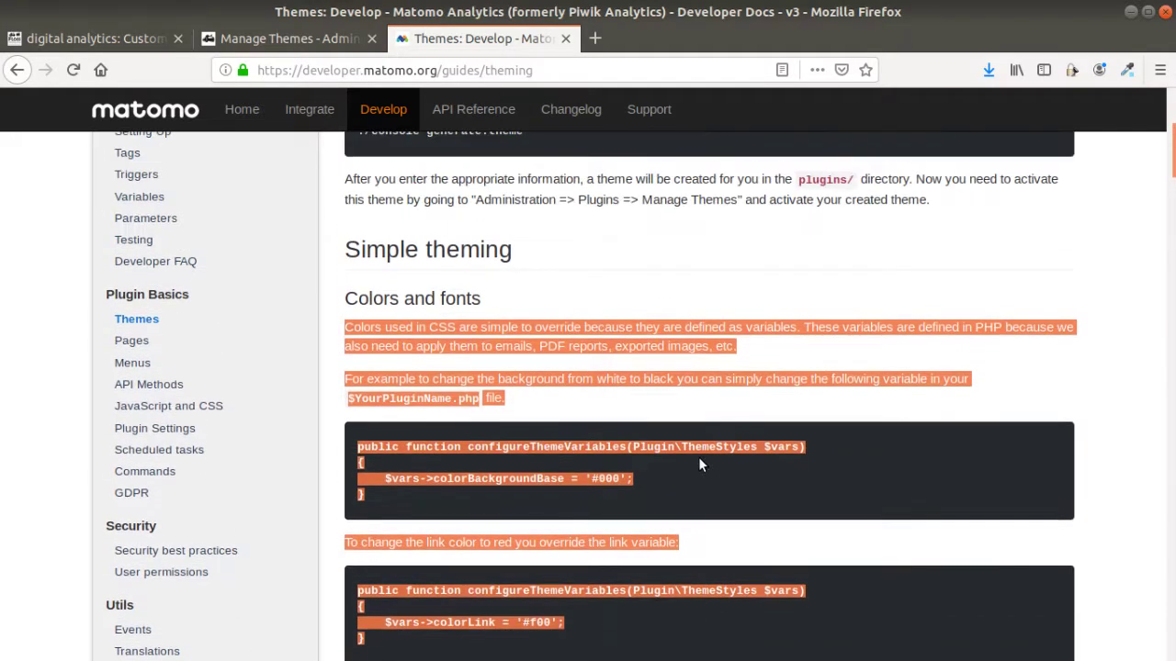
left_click(690, 468)
scroll(693, 469, "down", 7)
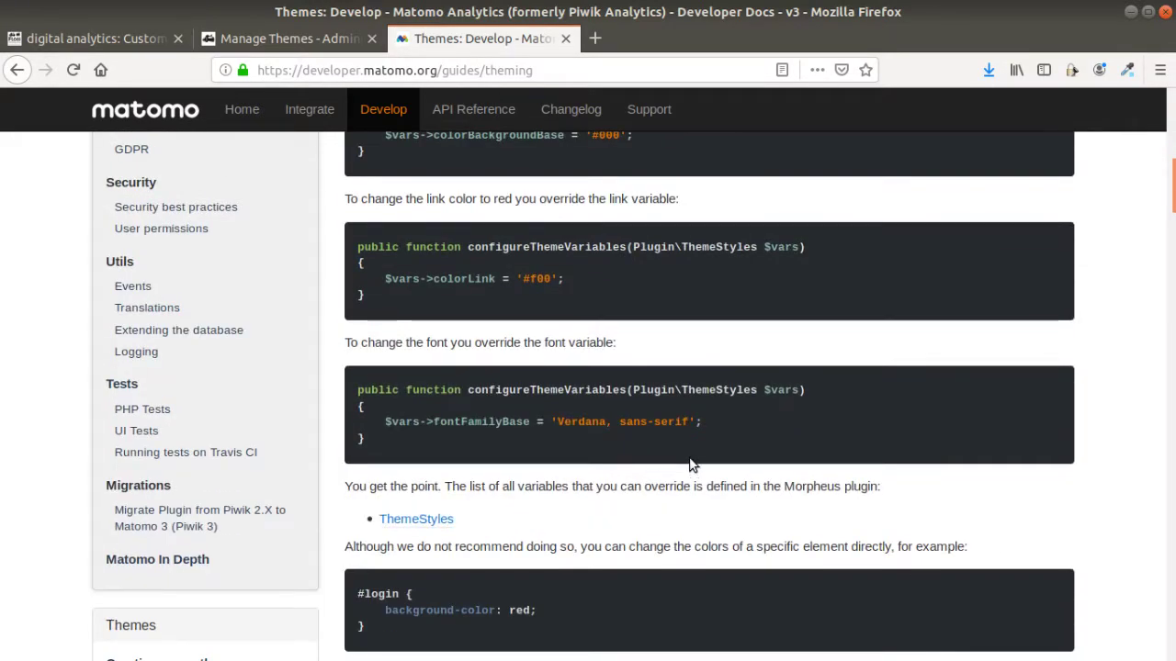
Switch to the terminal, move into SingleTheme's stylesheets folder and list its contents.
key("alt+Tab")
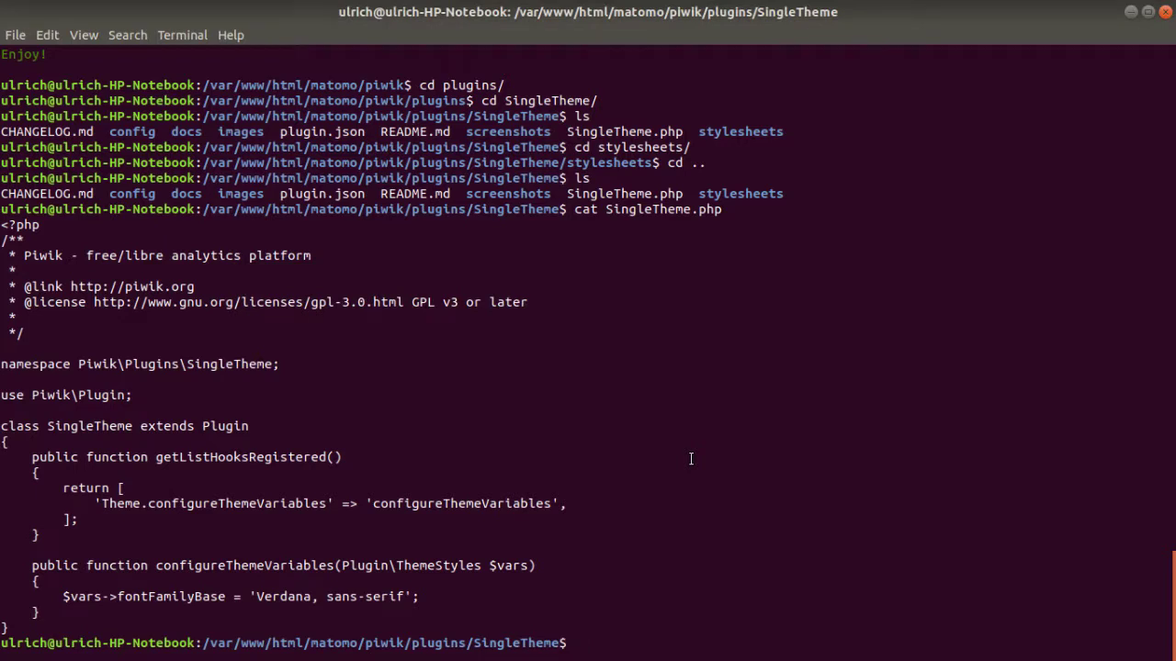
type("cd st")
key("Tab")
key("Return")
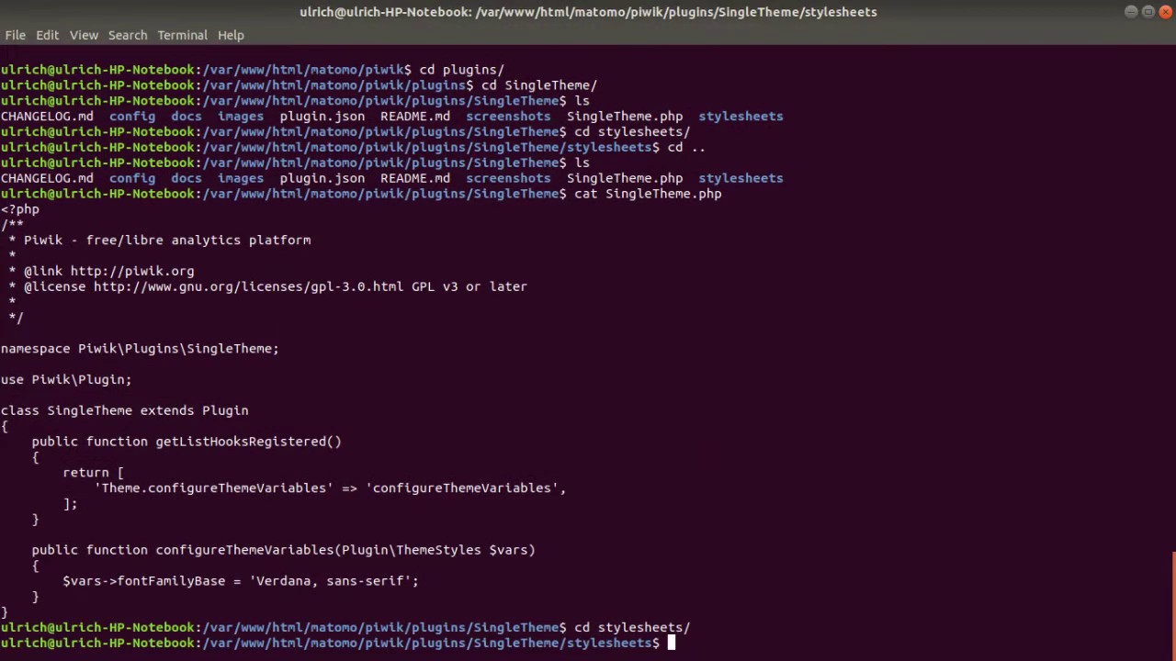
type("ls")
key("Return")
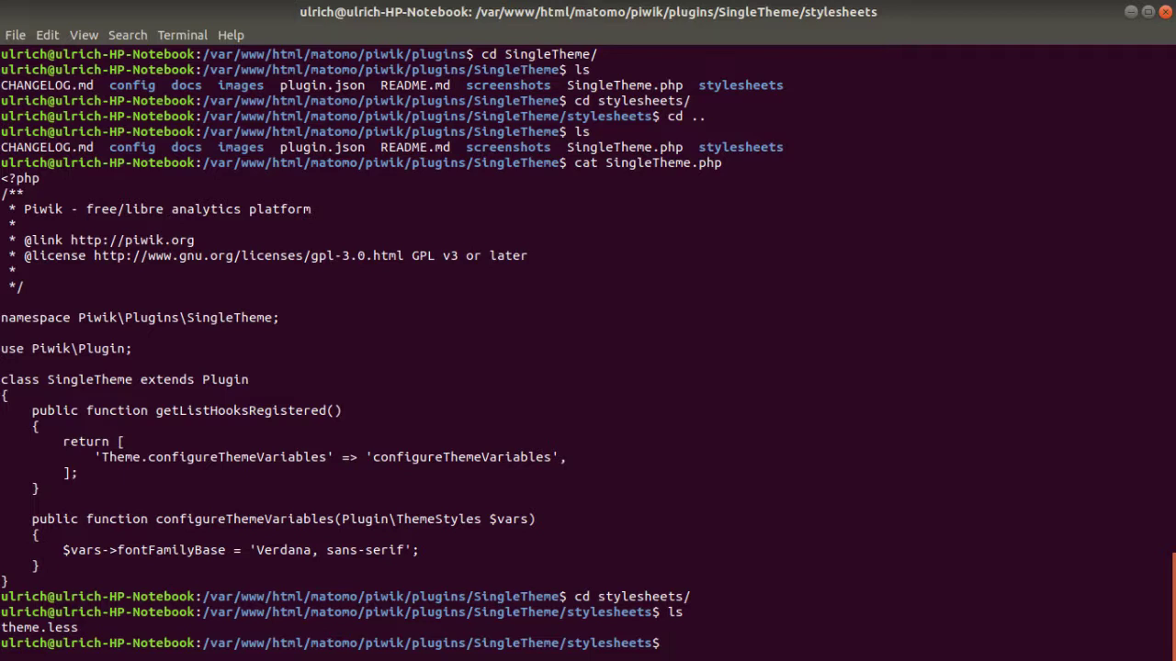
Open theme.less in nano with sudo rights.
type("sudo nono th")
key("Tab")
key("Return")
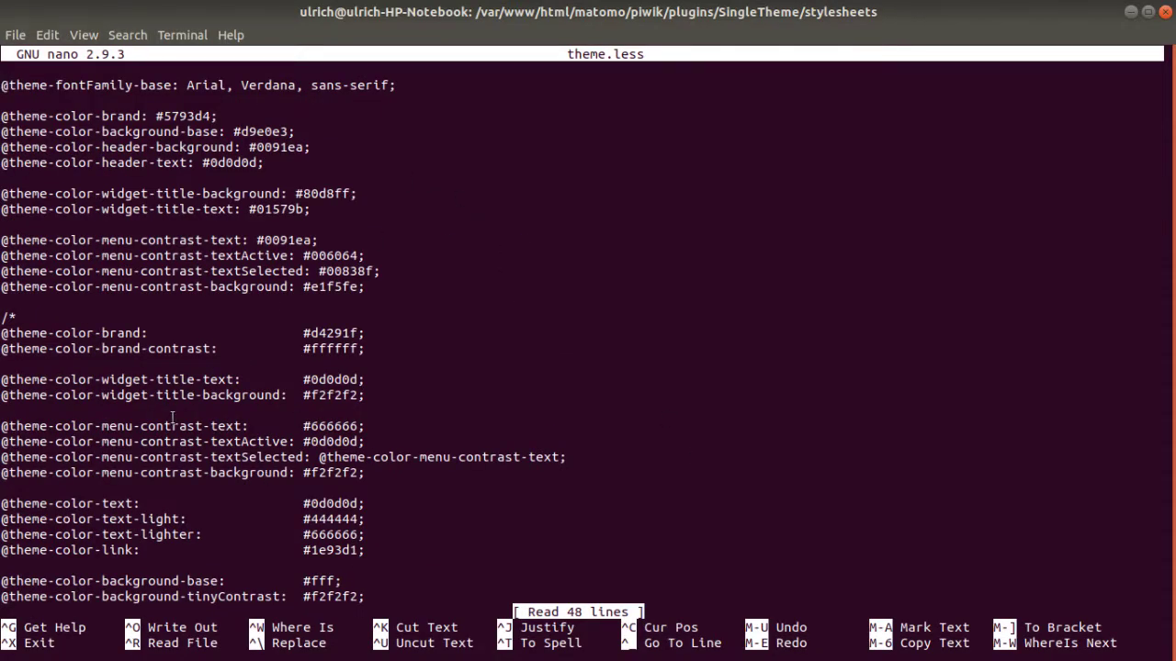
Switch to Matomo's Manage Themes page in Firefox and sample the header bar's colour with the page color picker.
mouse_move(9, 117)
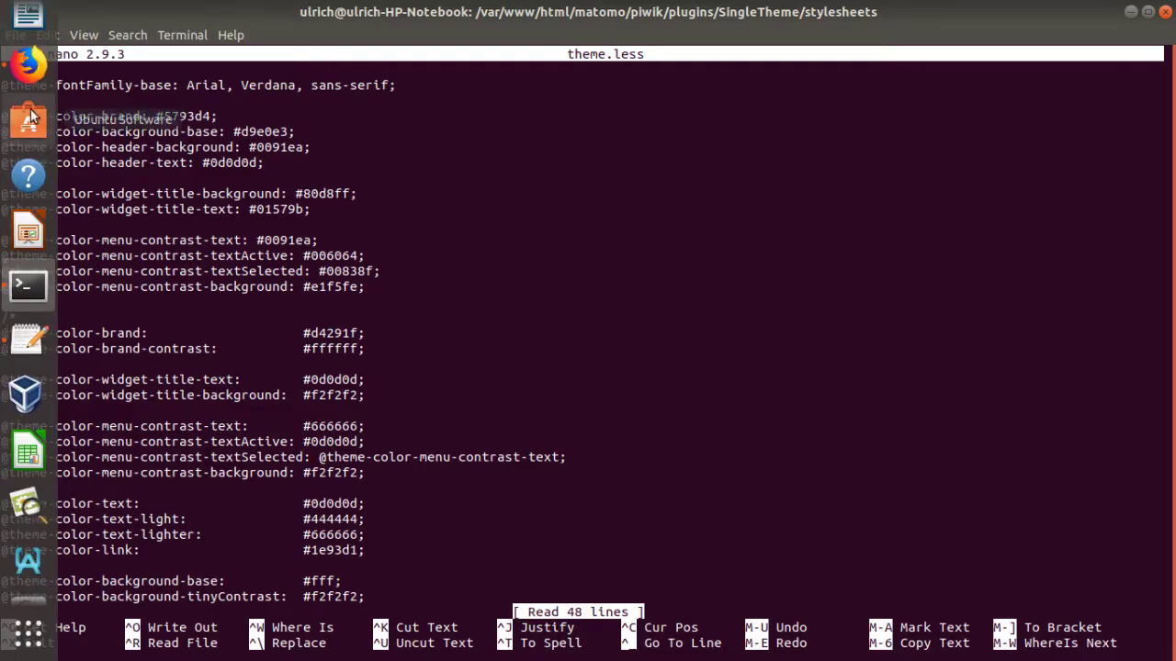
left_click(28, 63)
left_click(289, 39)
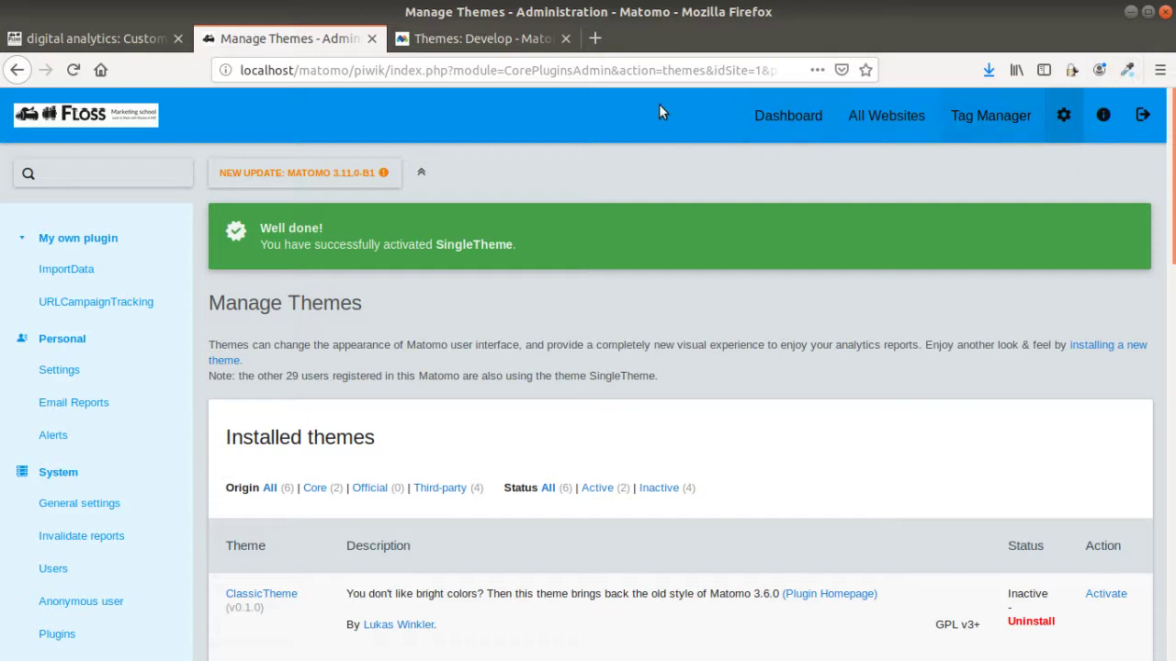
left_click(1129, 70)
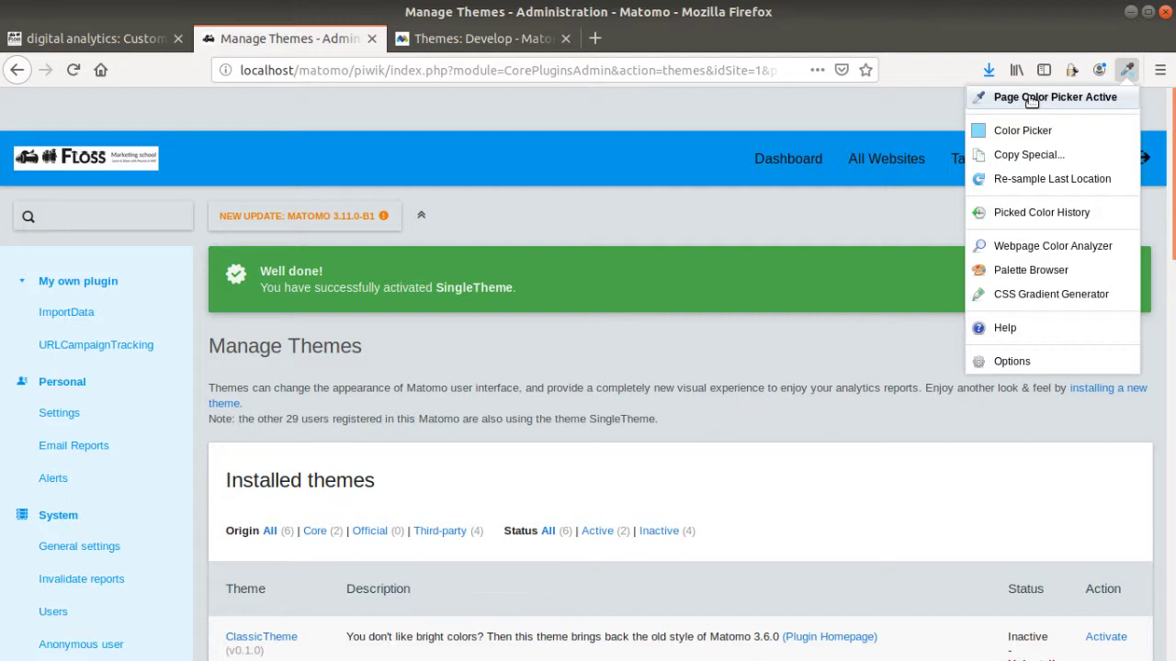
left_click(1030, 98)
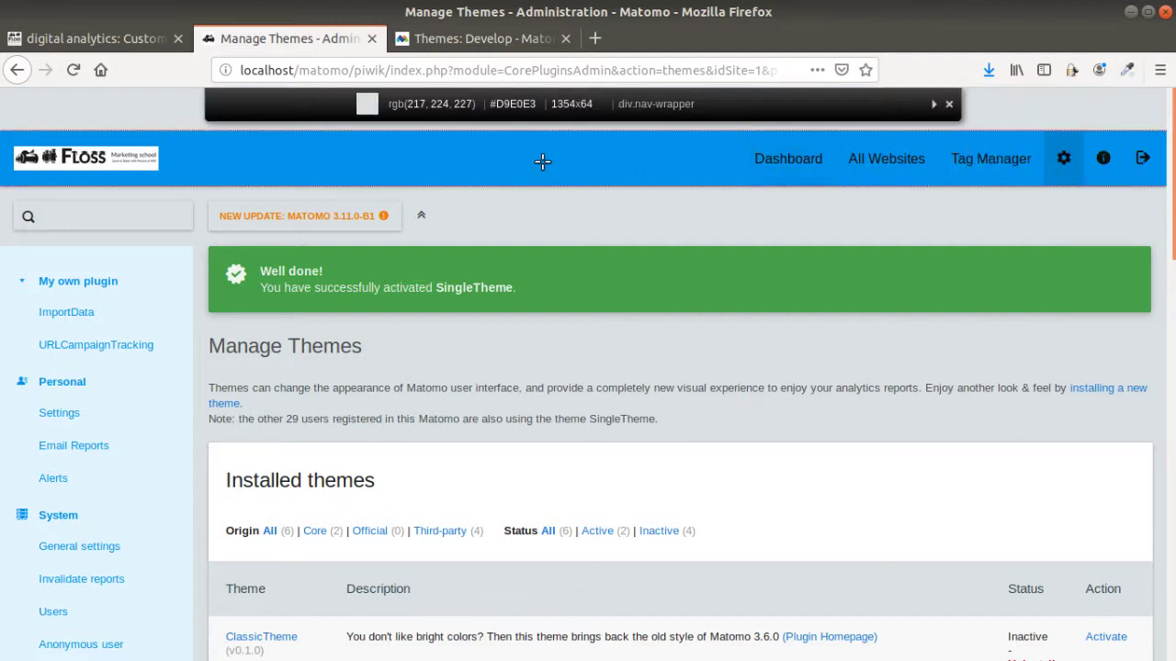
left_click(466, 151)
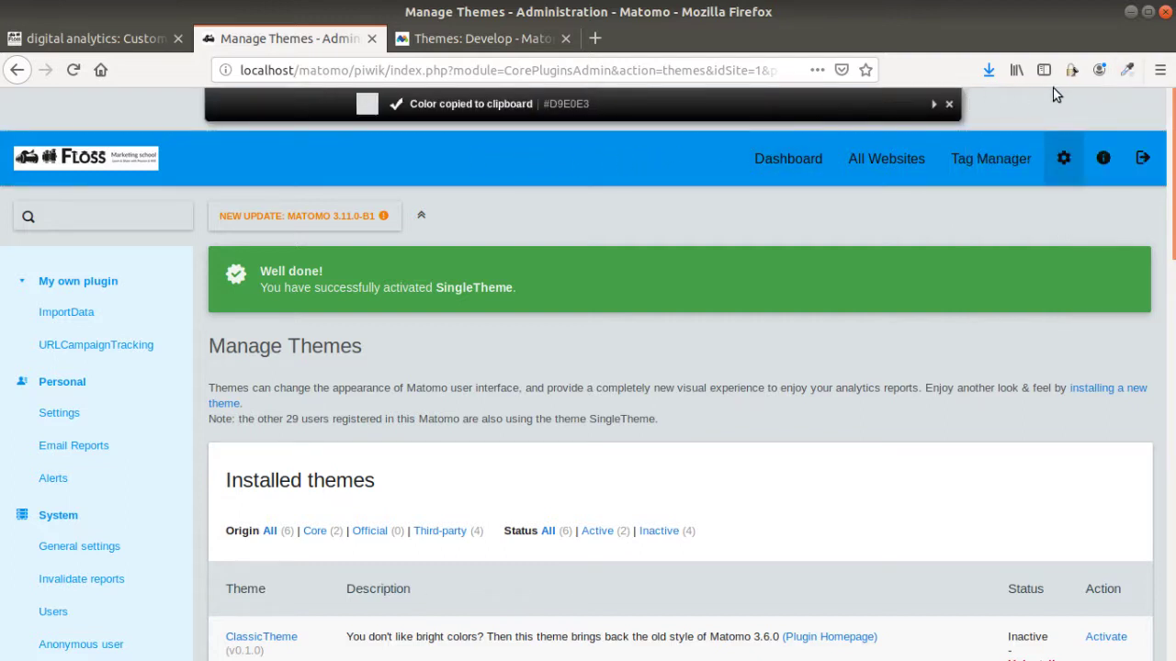
left_click(1127, 72)
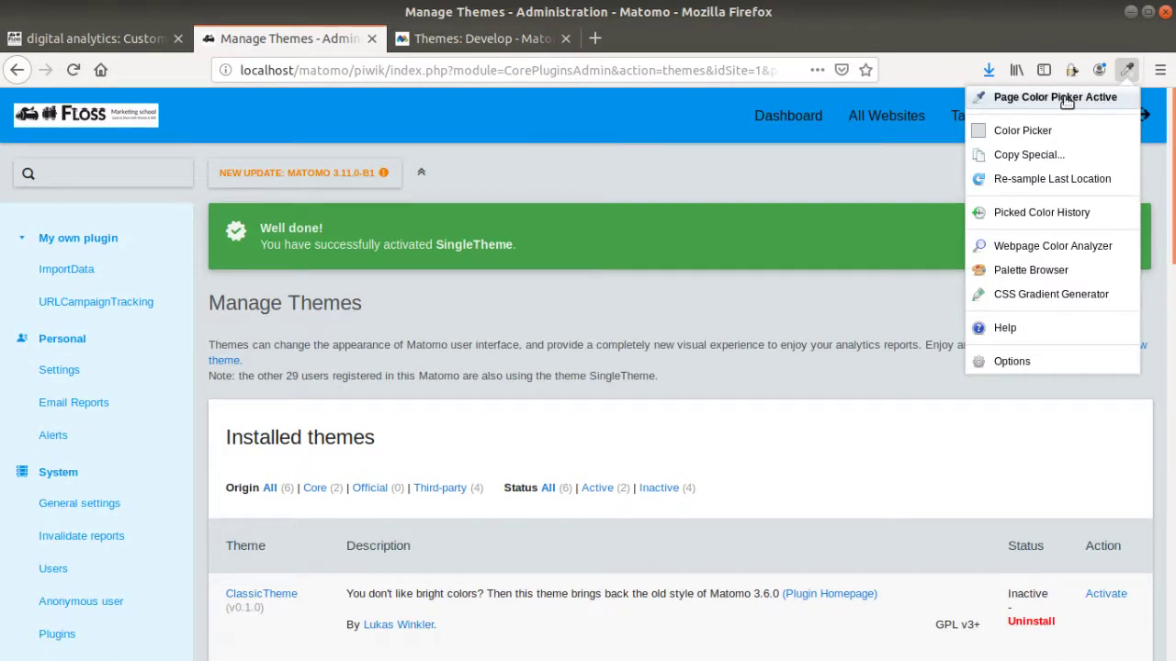
left_click(1070, 99)
left_click(529, 134)
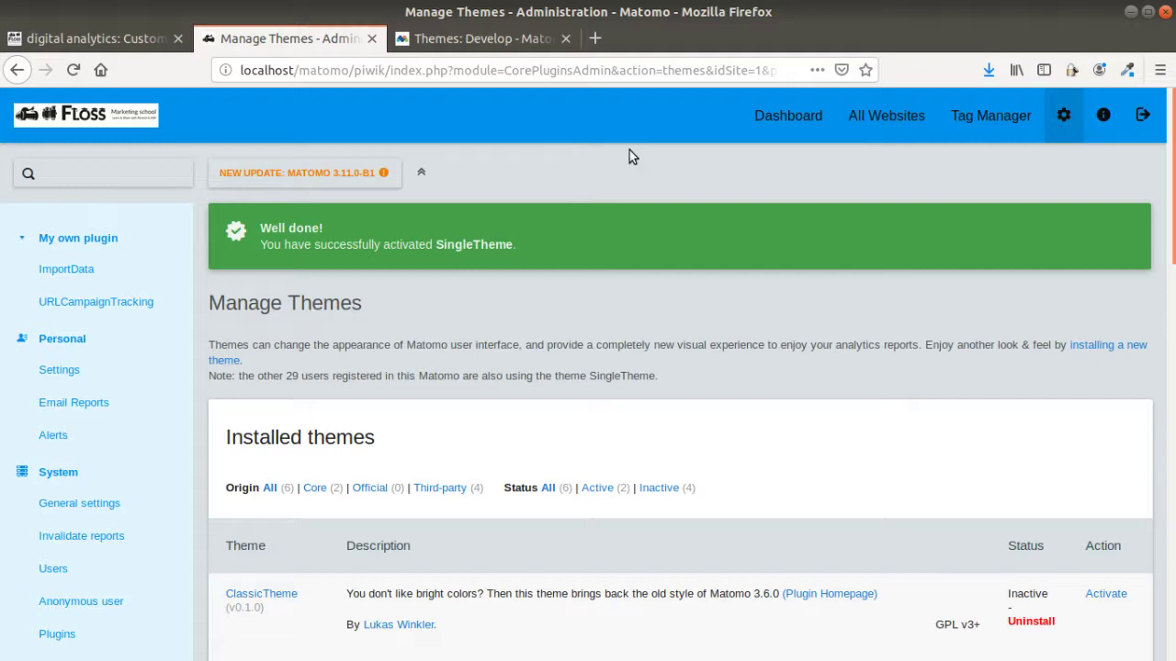
Switch back to theme.less in the terminal and highlight the menu-contrast-text and header-background variables.
left_click(27, 283)
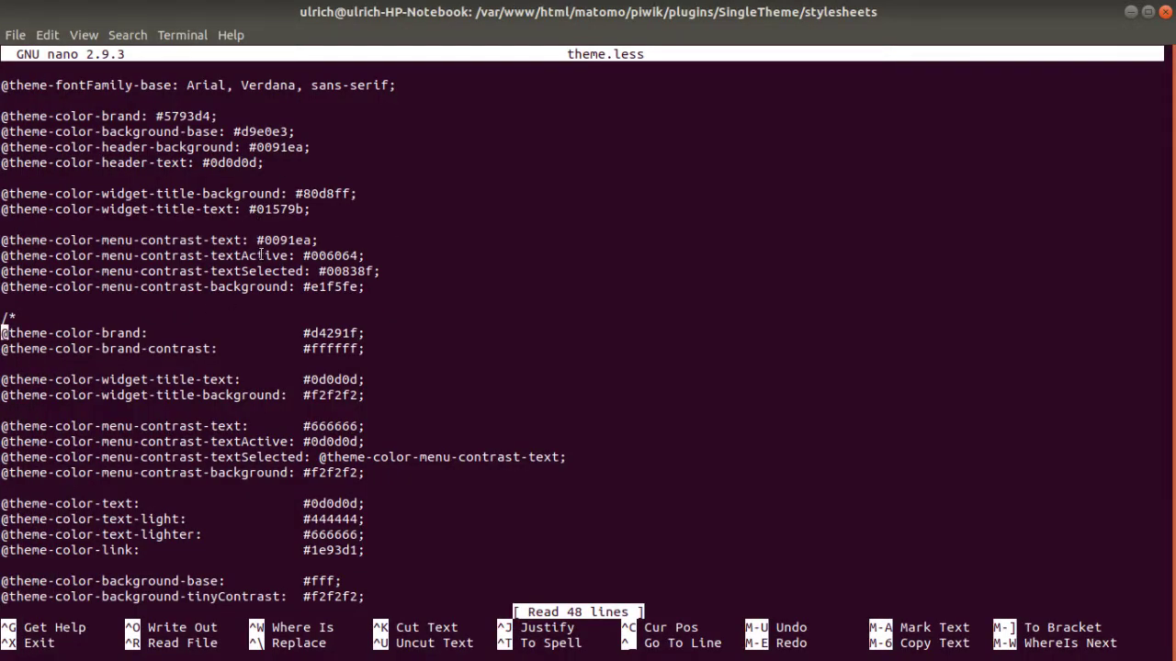
left_click_drag(262, 240, 312, 240)
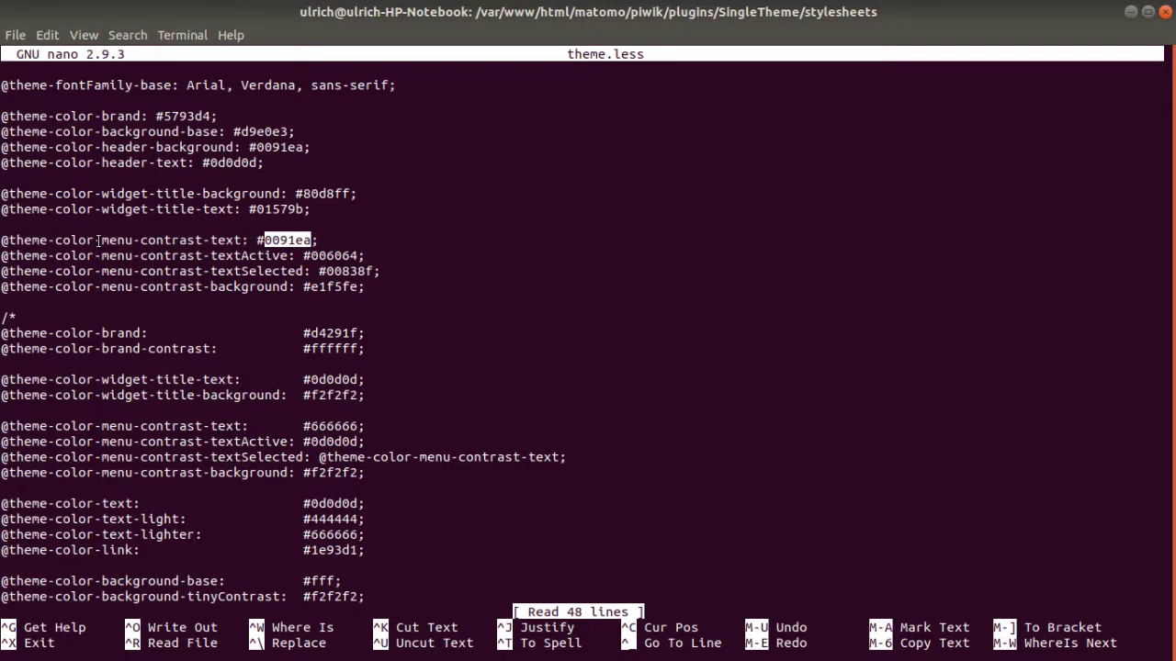
left_click(250, 242)
left_click_drag(250, 241, 101, 240)
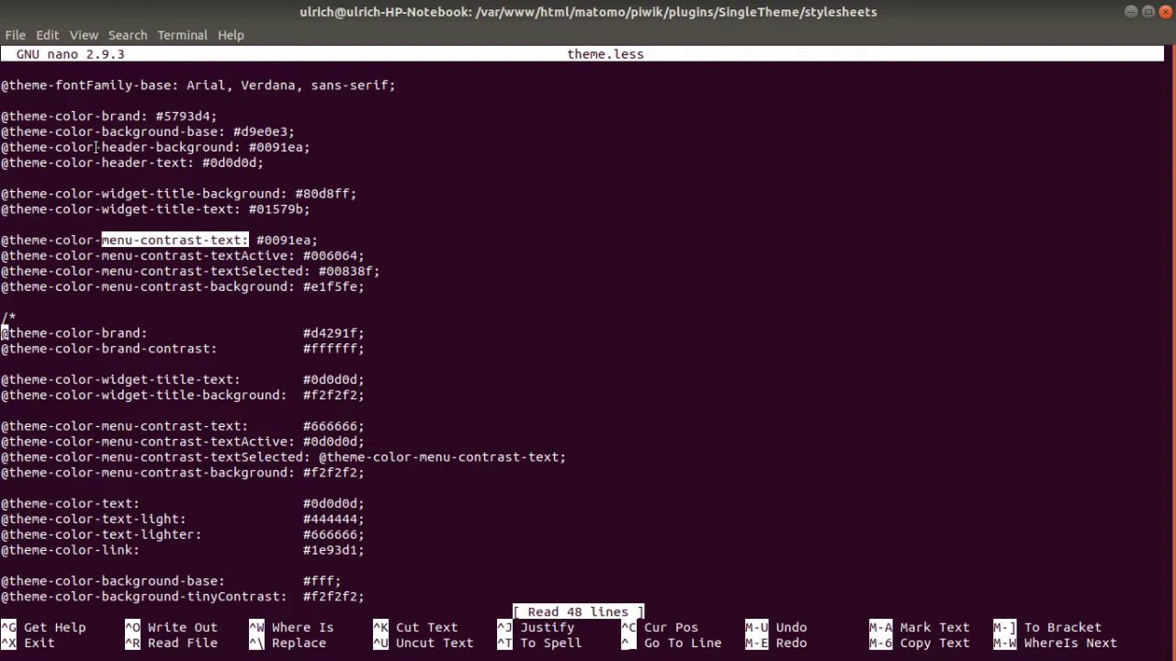
left_click_drag(96, 147, 229, 148)
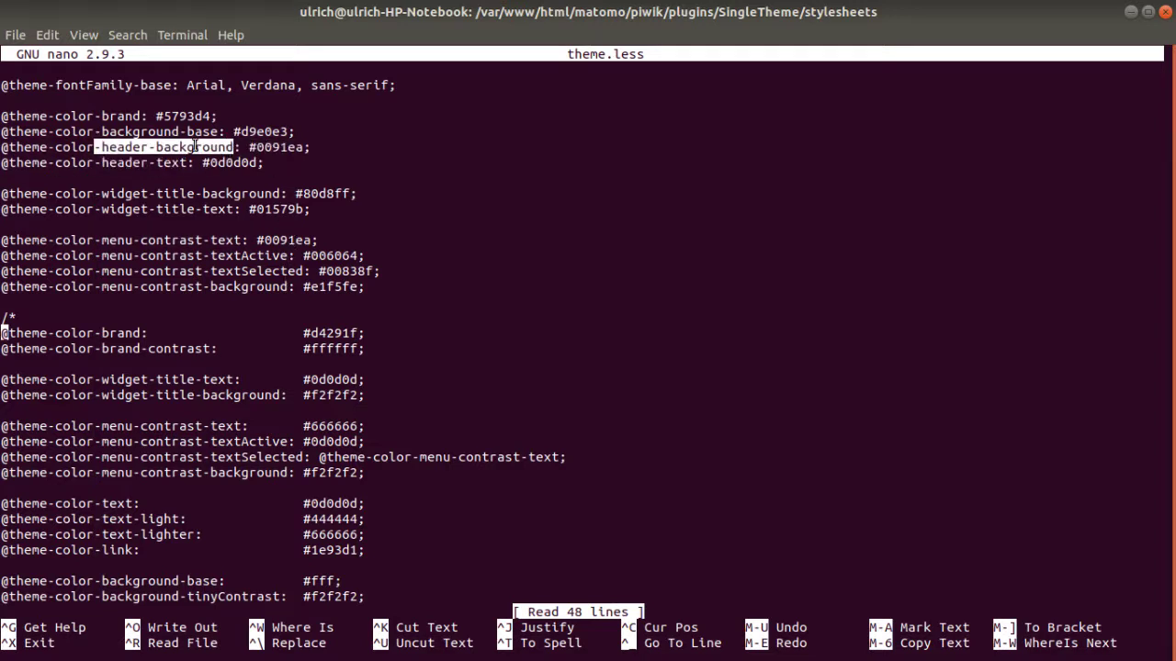
left_click(274, 153)
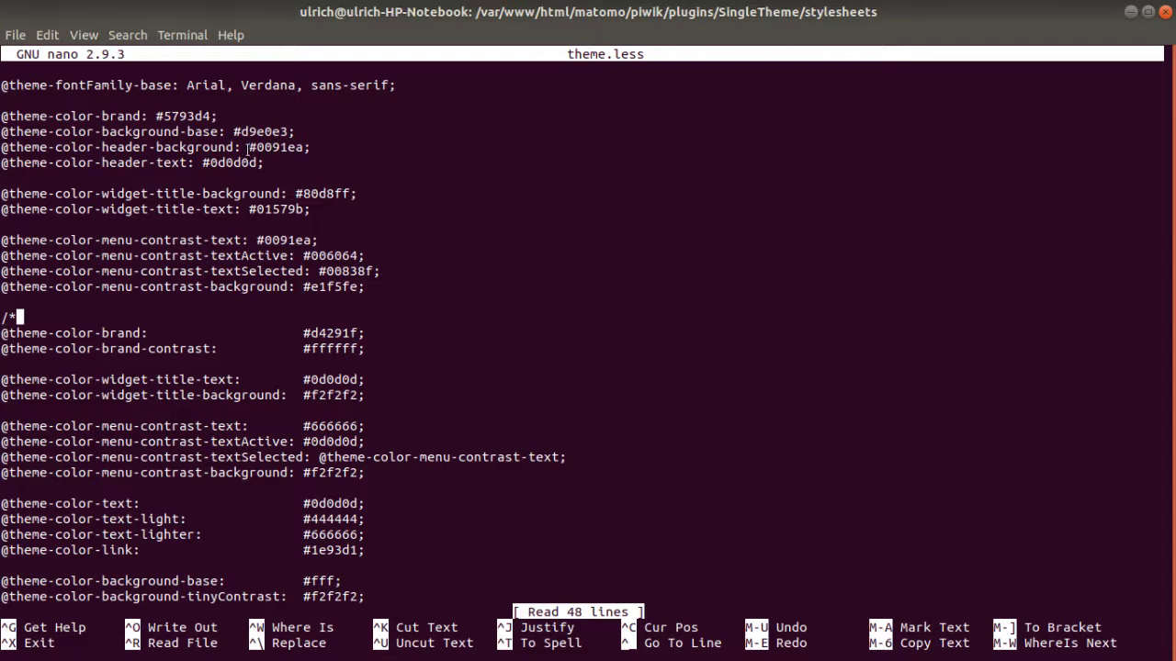
key("Up")
key("Up")
key("Up")
key("Up")
key("Up")
key("Up")
key("Up")
key("Up")
key("Up")
key("Up")
key("Up")
key("Up")
key("Up")
key("Down")
key("Down")
key("Down")
key("End")
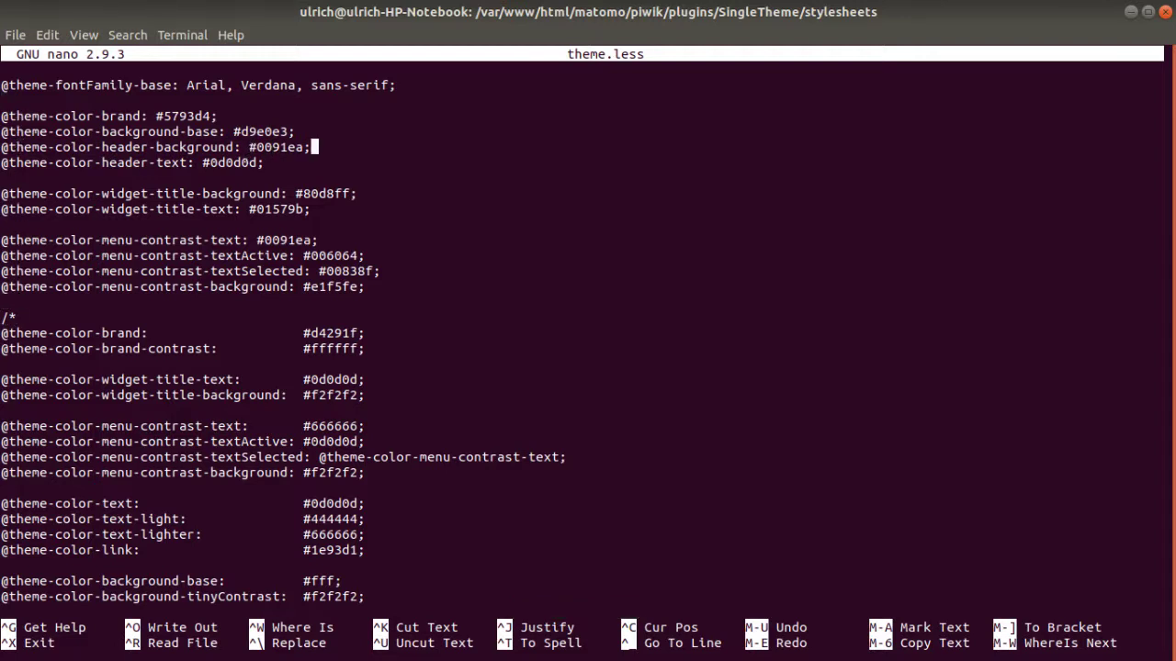
key("Left")
key("Left")
key("Left")
key("Left")
key("Left")
key("Left")
key("Left")
key("Left")
key("Left")
key("Right")
key("Right")
key("Right")
key("Right")
key("Delete")
key("Delete")
key("Delete")
type("00")
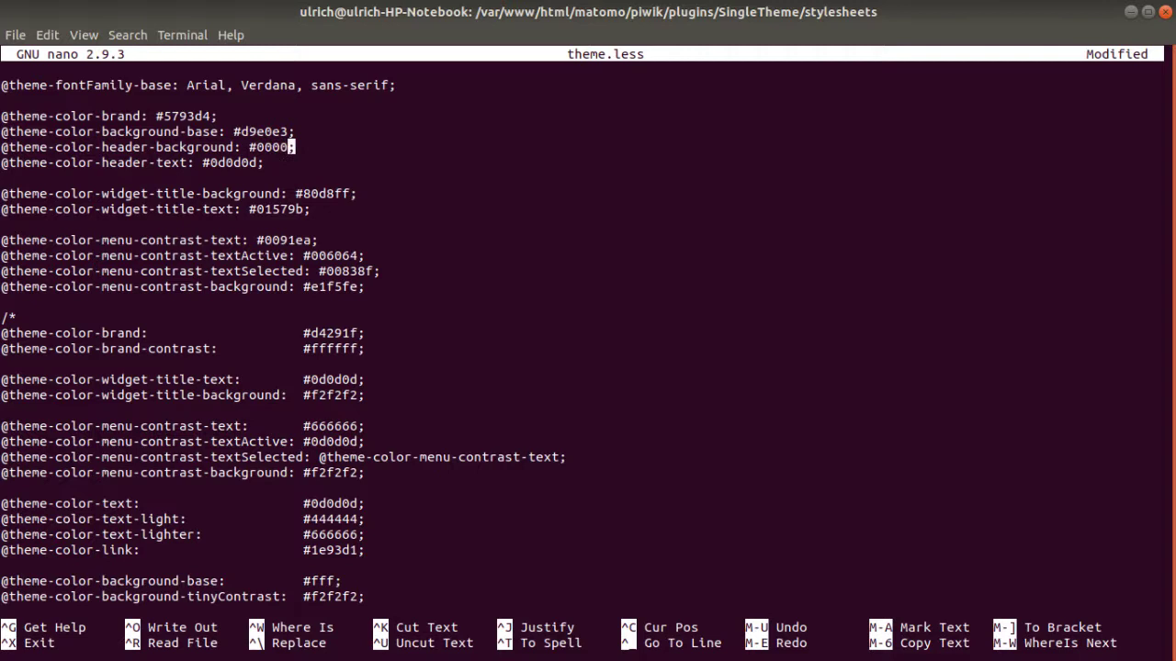
left_click(260, 147)
type("fffff")
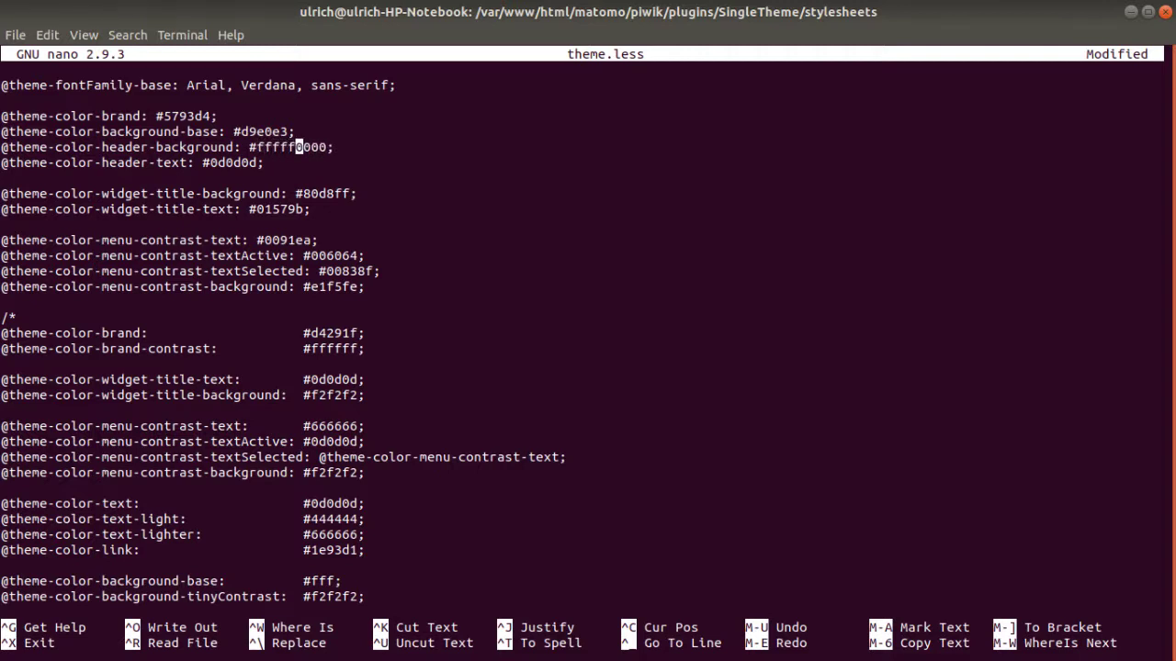
type("f")
key("Delete")
key("Delete")
left_click(246, 162)
key("ctrl+o")
key("Return")
Switch to Firefox and reload the Manage Themes page to check the header background colour.
mouse_move(4, 275)
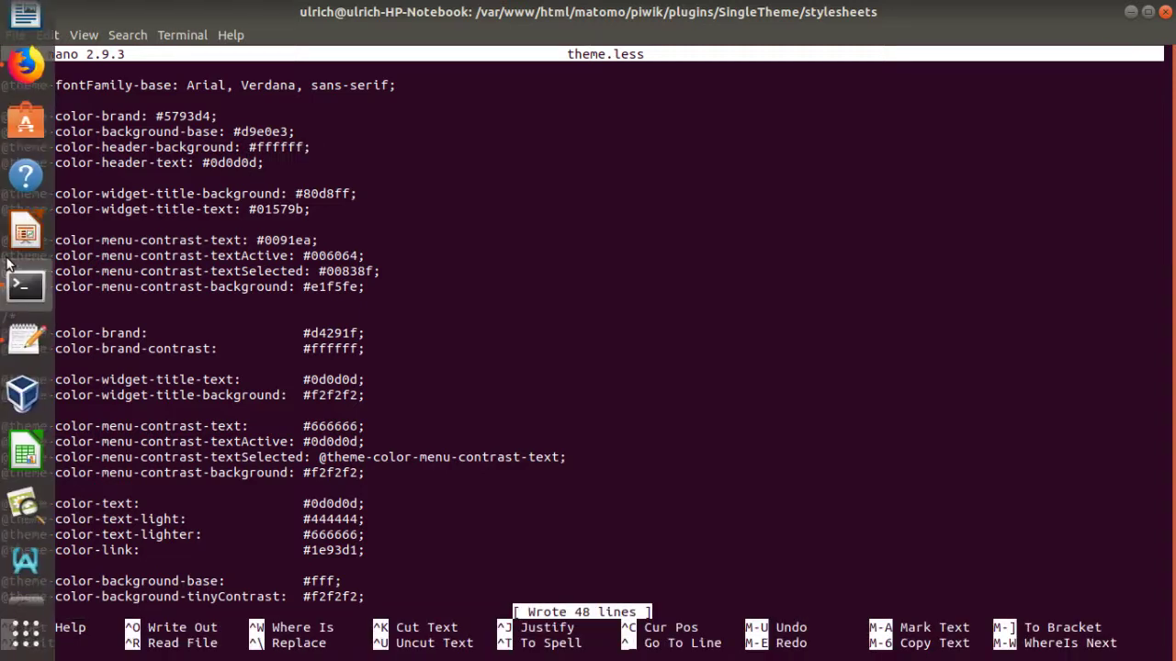
left_click(27, 78)
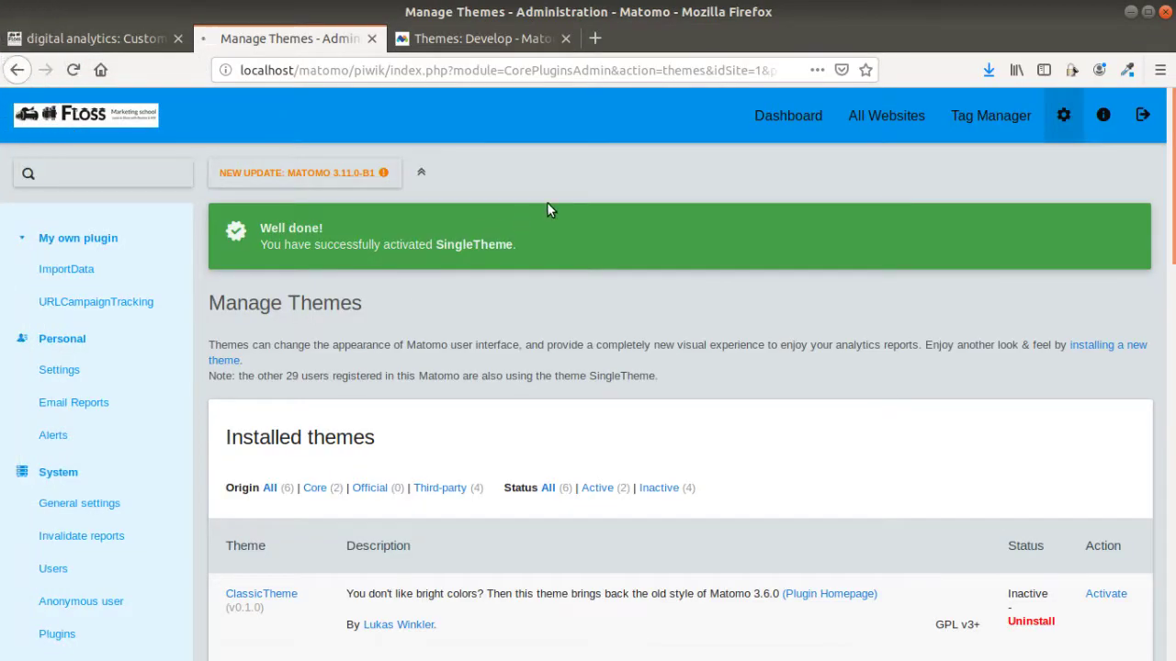
key("F5")
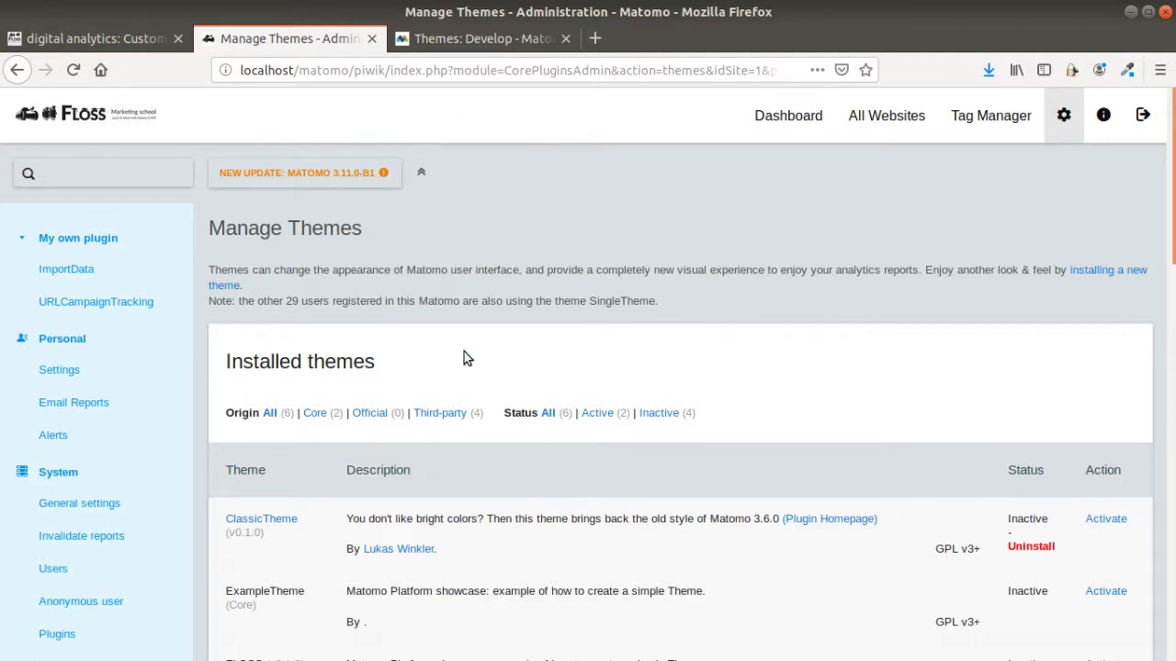
key("alt+Tab")
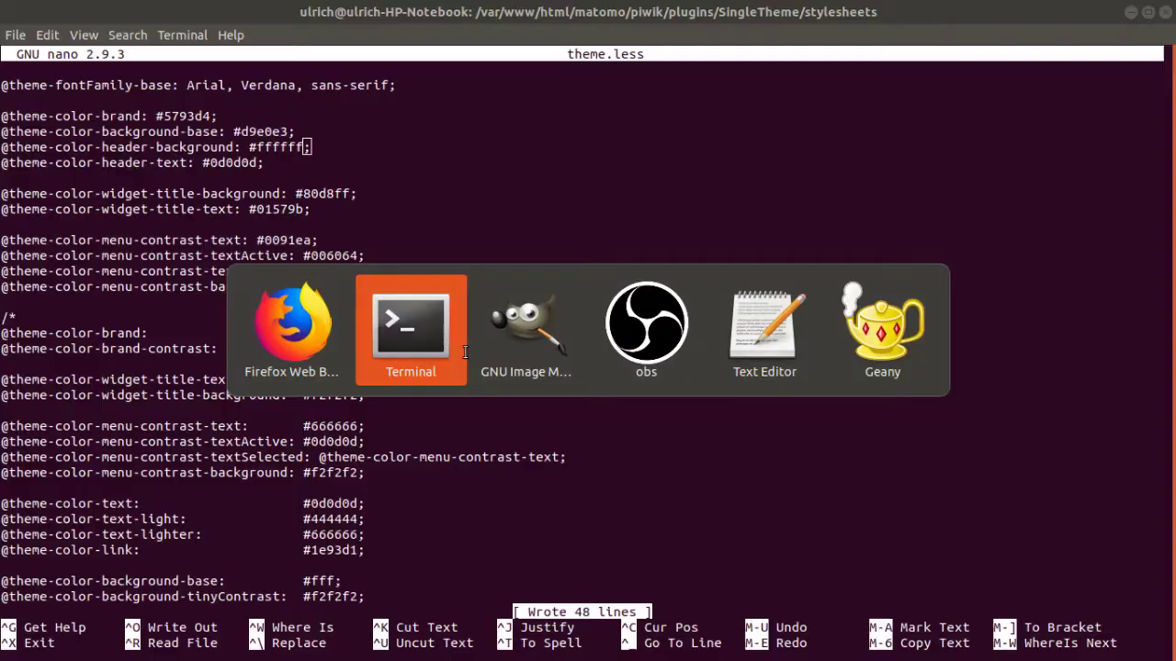
key("Up")
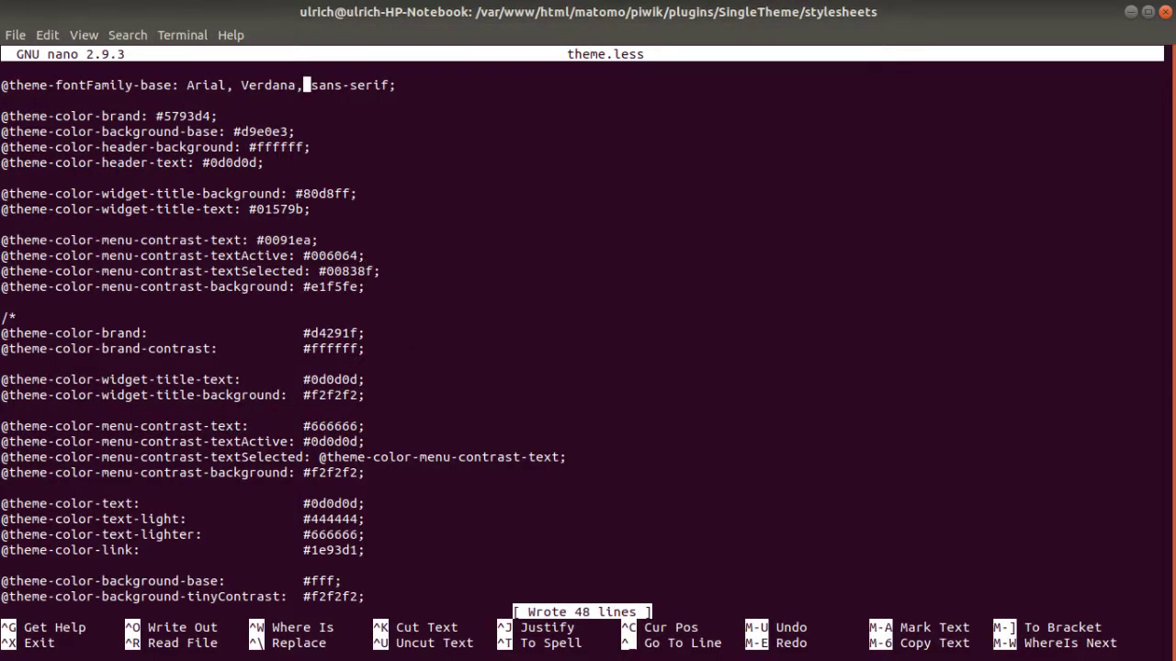
key("Left")
key("Left")
key("Left")
key("Left")
key("Left")
key("Left")
key("Left")
key("Left")
key("Left")
key("Left")
key("Left")
key("Left")
key("Left")
key("Left")
key("Left")
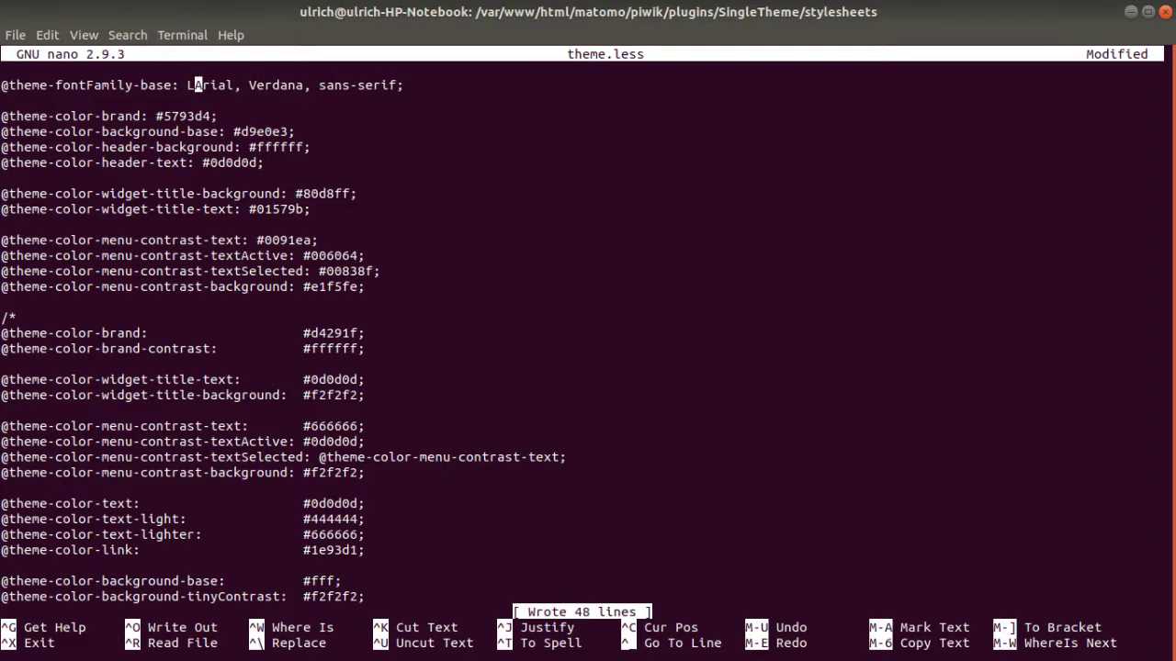
type("ato,")
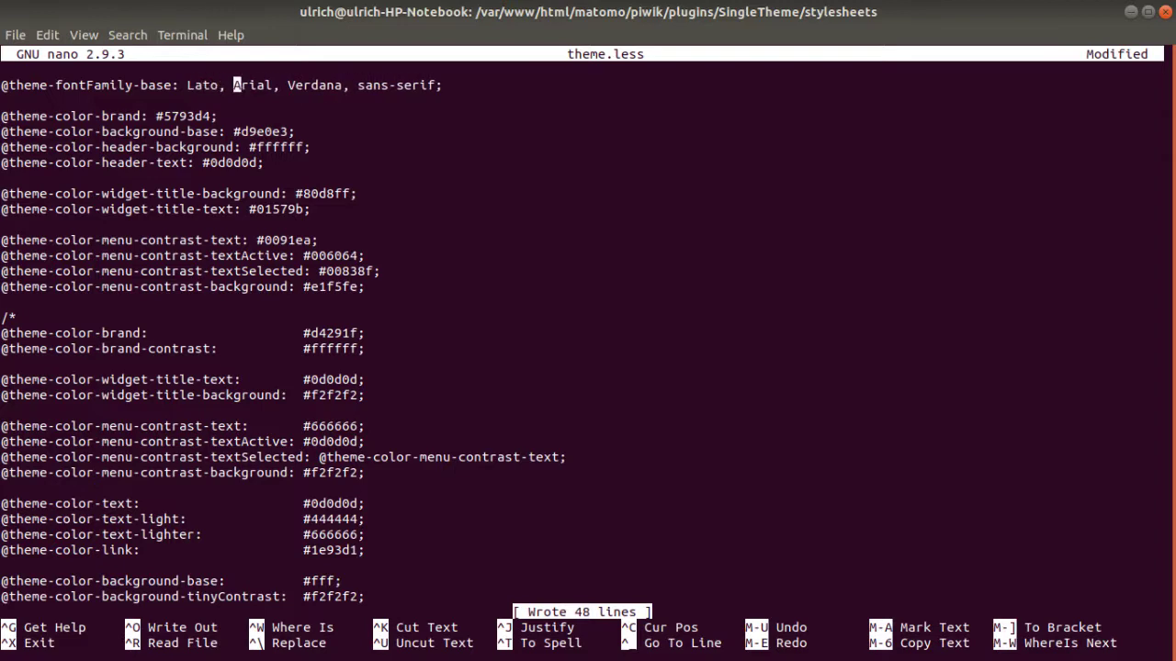
key("ctrl+o")
key("Return")
Switch to Firefox and reload the Manage Themes page to apply the font change.
mouse_move(7, 207)
left_click(25, 64)
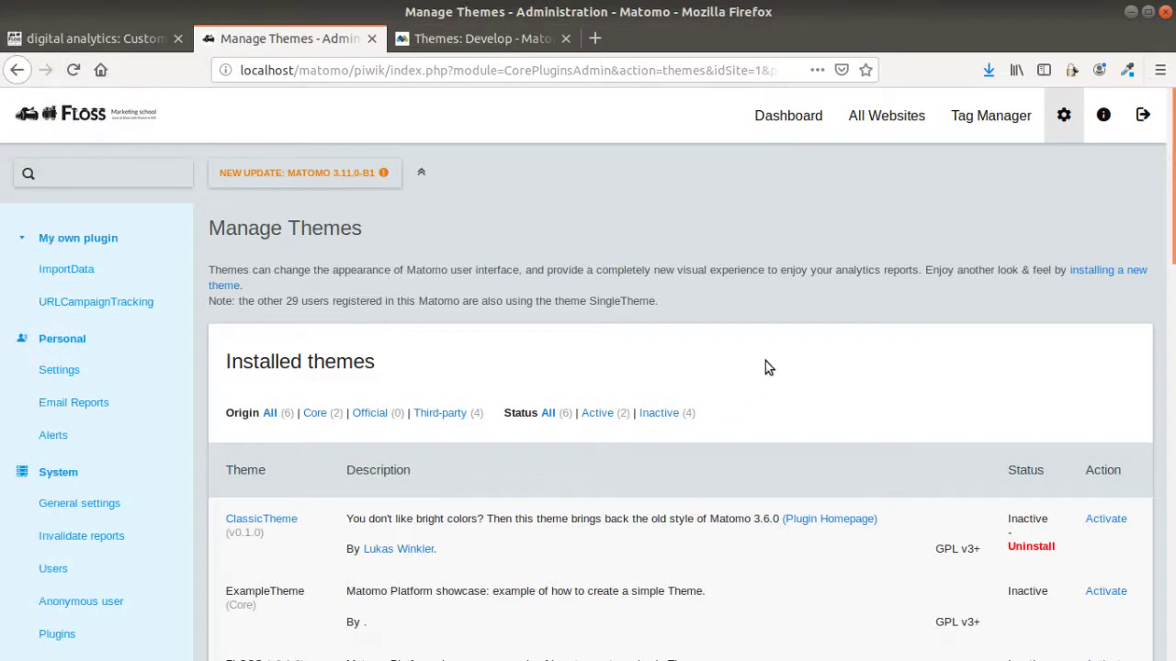
key("F5")
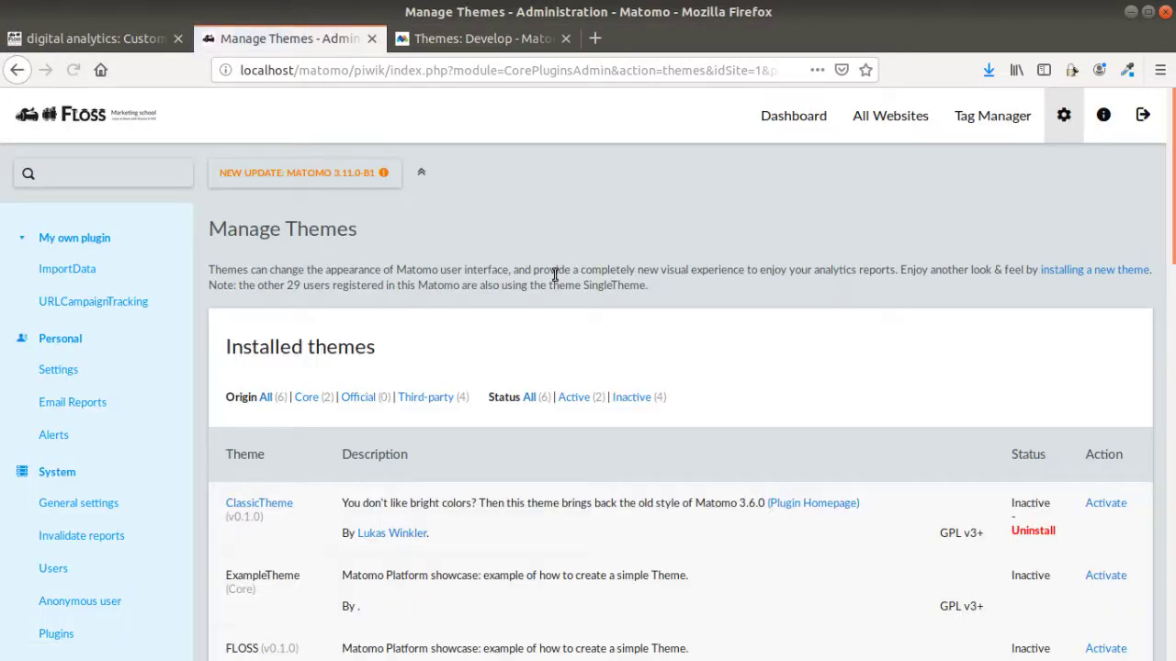
Check the font in the text, side menu and theme list of Manage Themes, and open the Dashboard.
left_click_drag(343, 269, 557, 270)
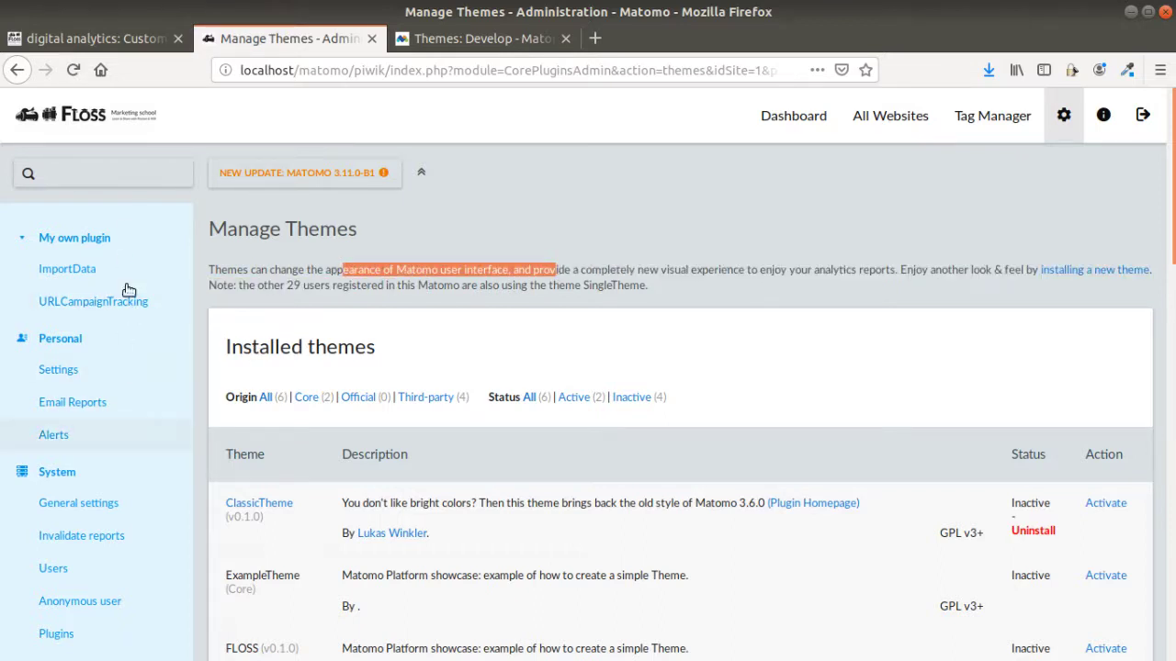
scroll(230, 307, "down", 4)
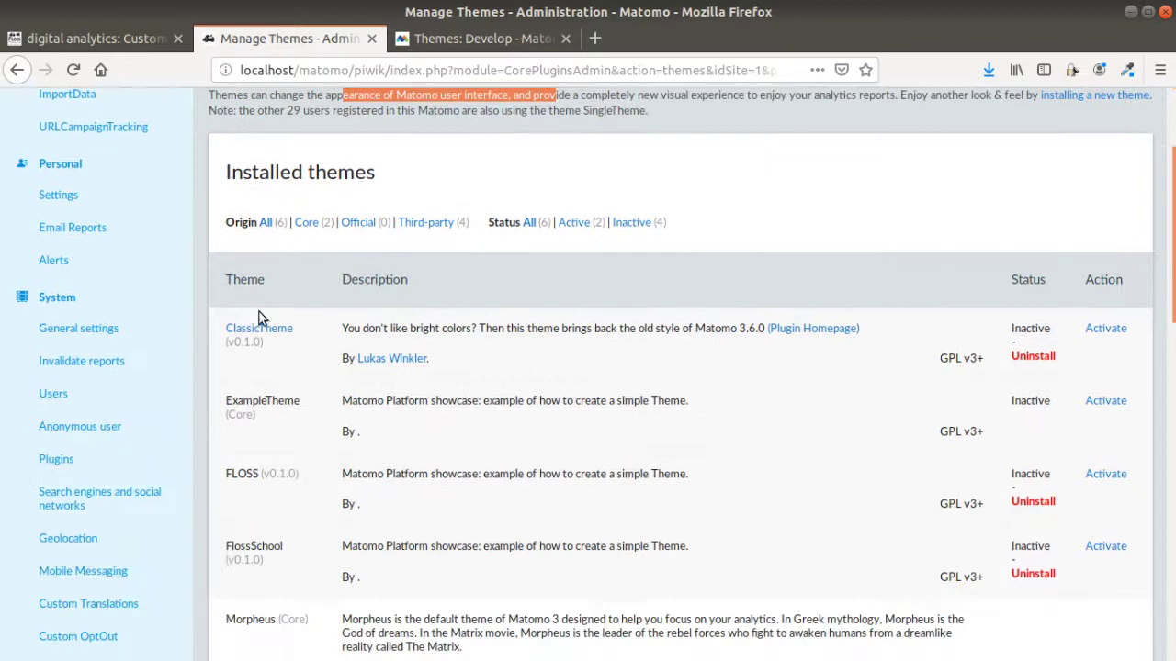
scroll(161, 423, "down", 9)
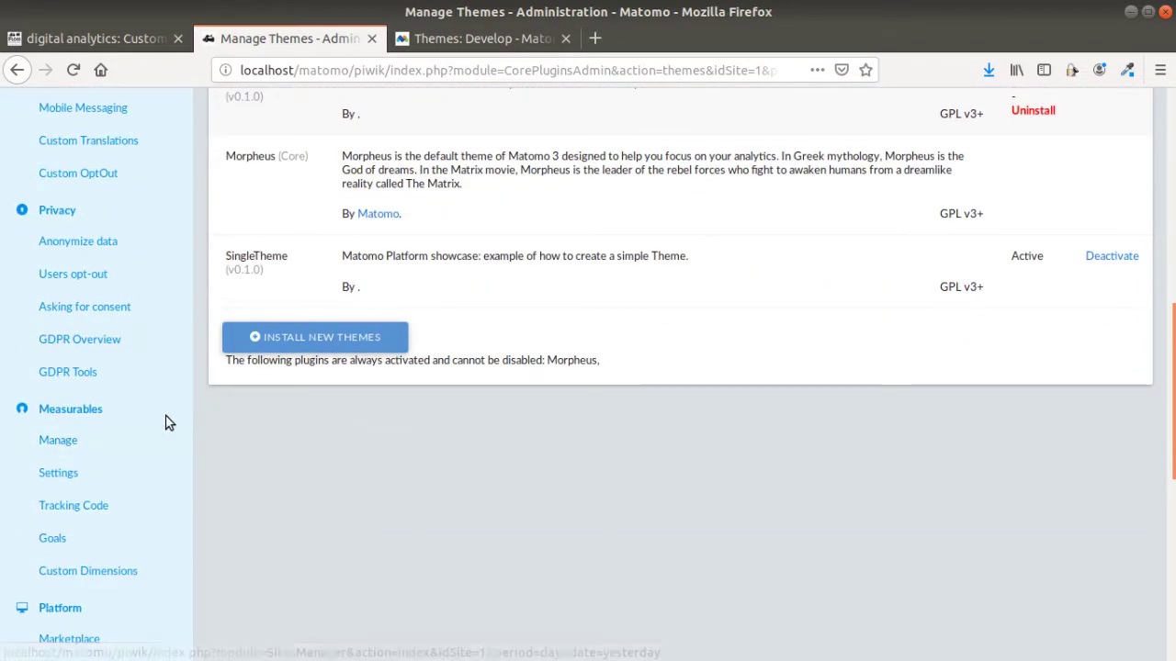
scroll(172, 420, "up", 6)
scroll(175, 421, "up", 7)
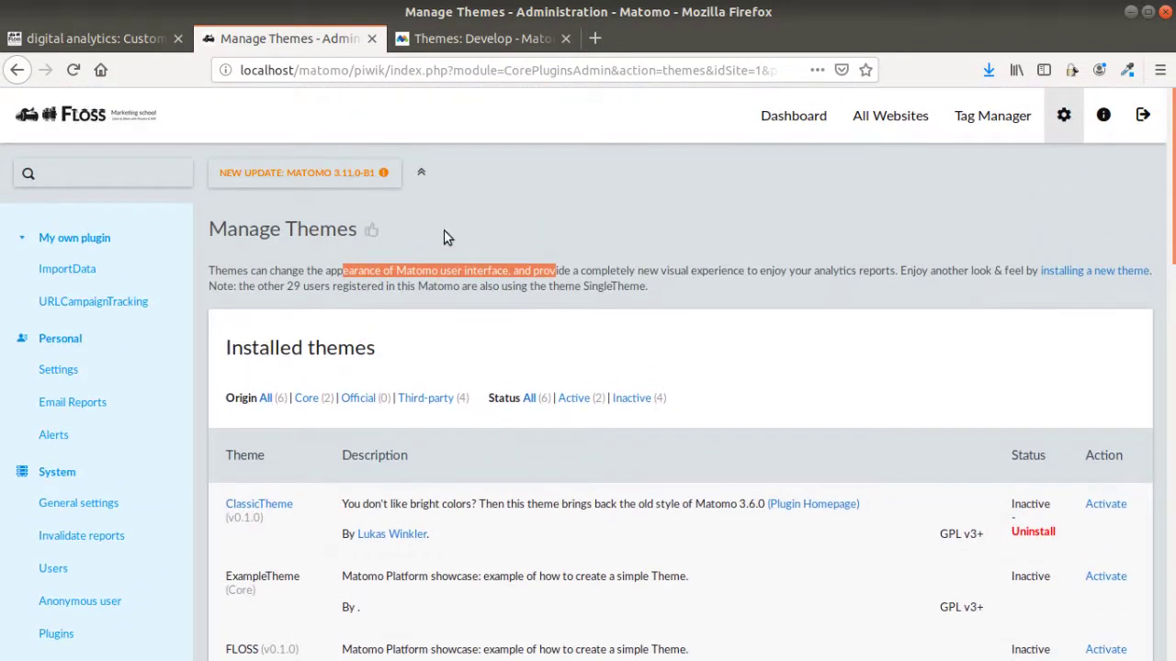
left_click(800, 113)
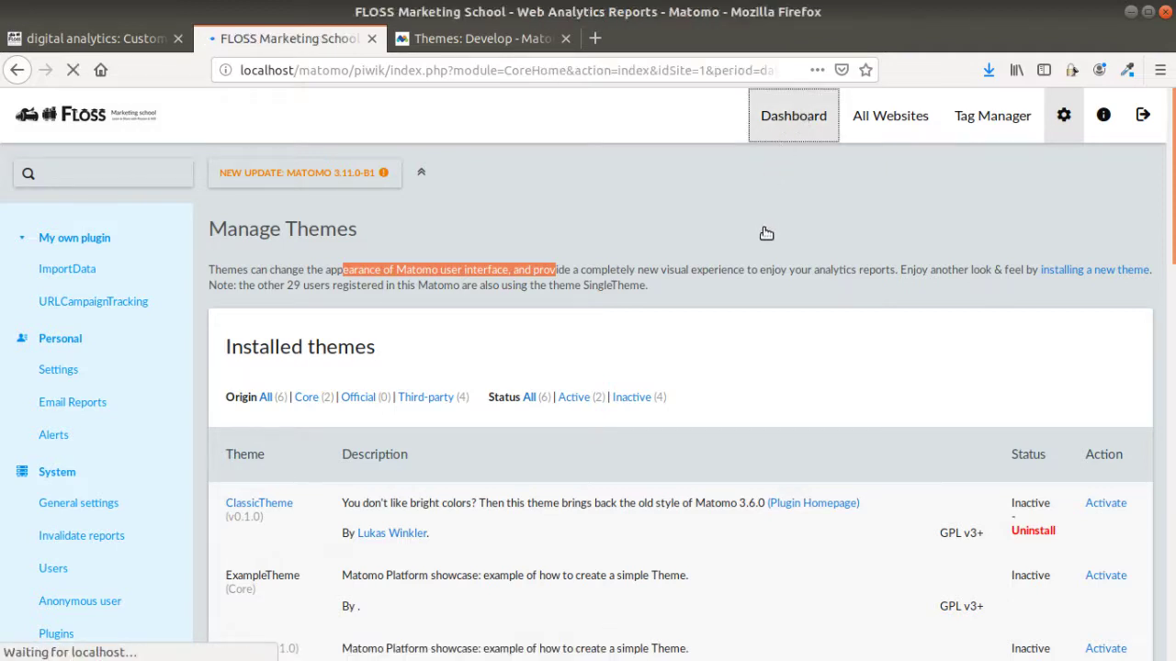